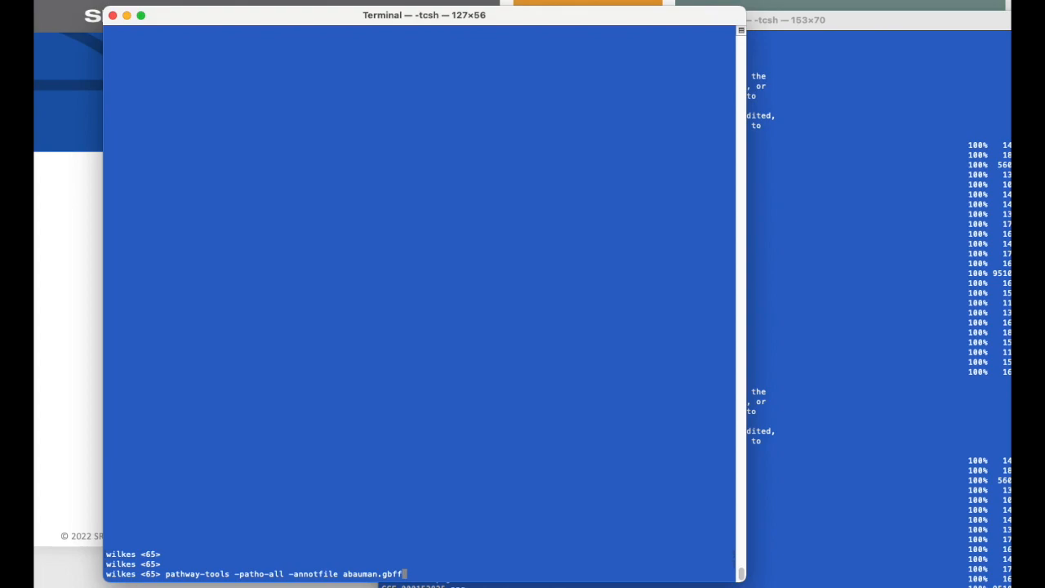
# Run pathway-tools -patho-all -annotfile abauman.gbff to build a database from the annotation file in batch mode.
pyautogui.press('Return')
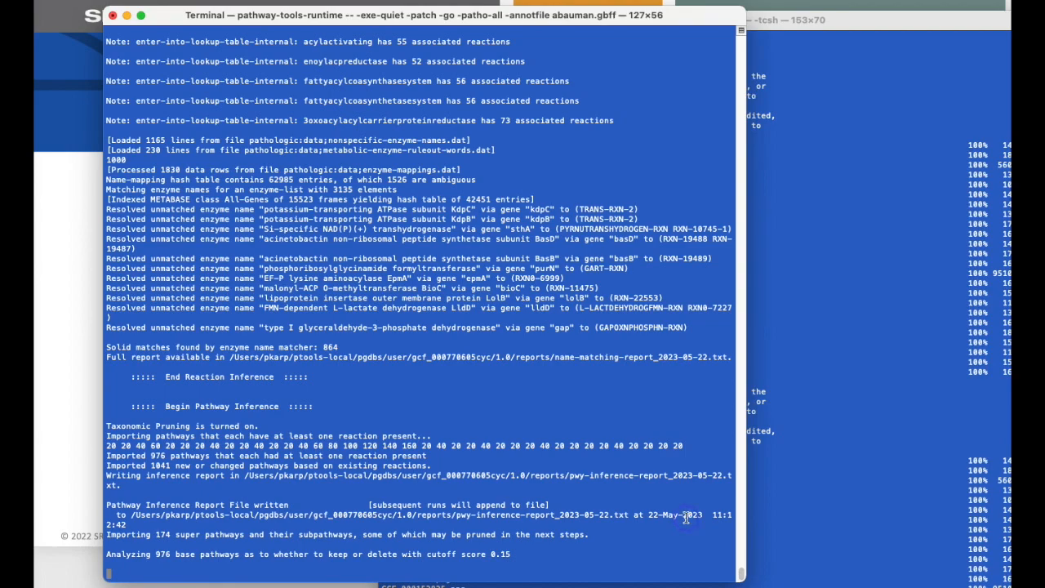
# Highlight the pathway inference report path in the build output, including its database directory and reports folder.
pyautogui.tripleClick(315, 514)
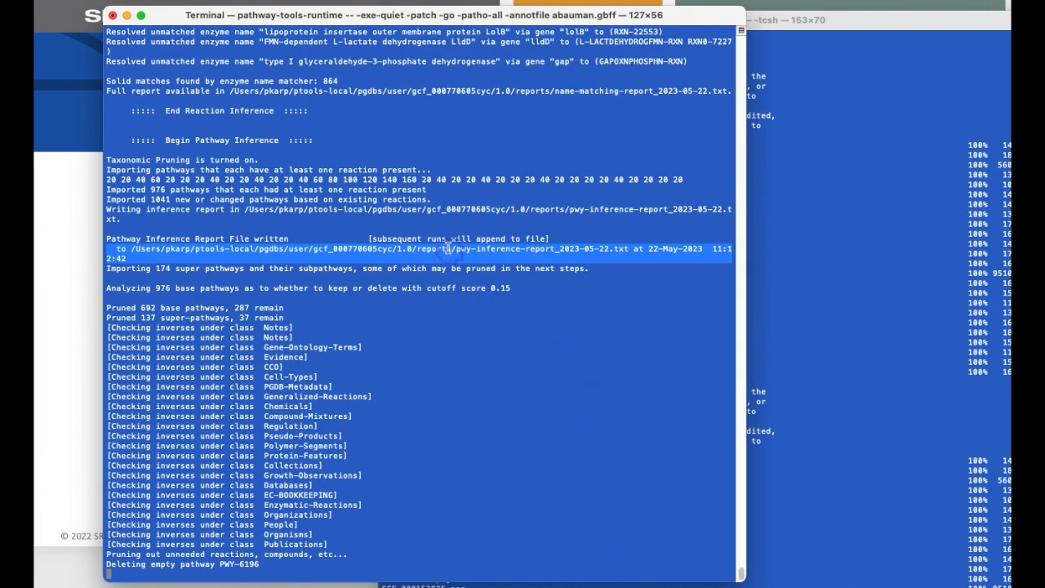
pyautogui.doubleClick(434, 249)
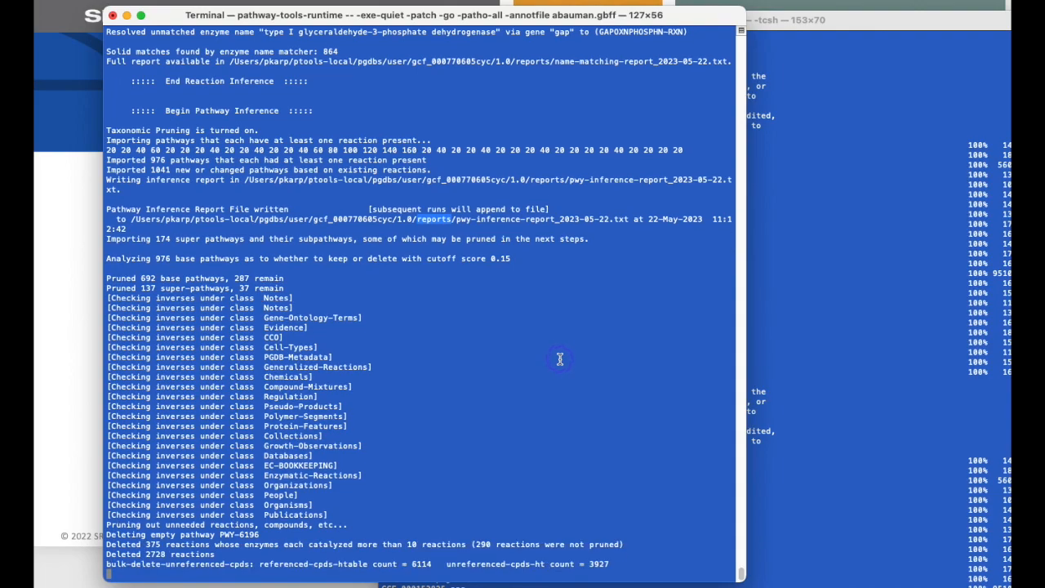
pyautogui.moveTo(313, 180); pyautogui.dragTo(452, 178)
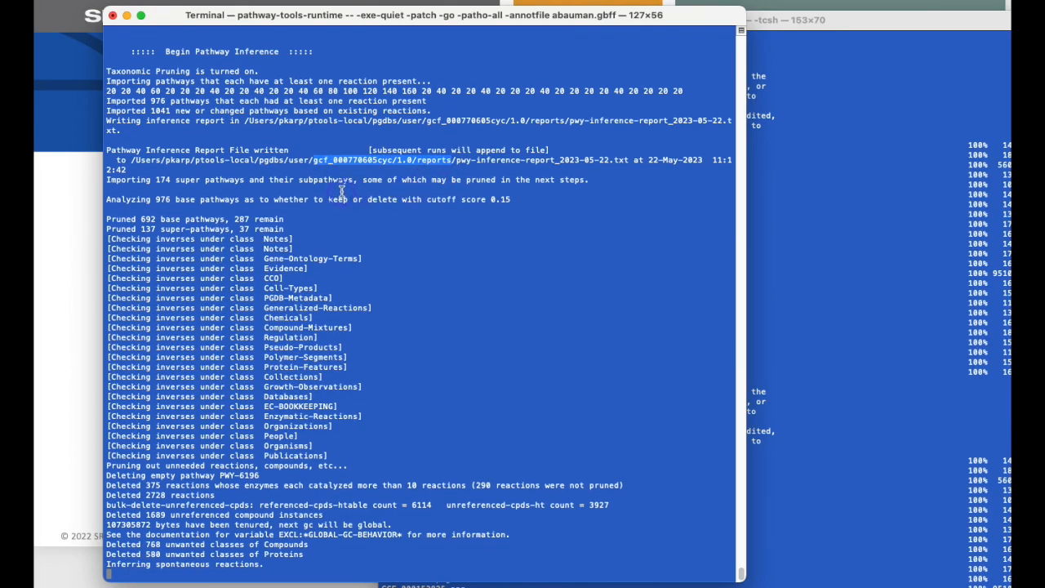
pyautogui.click(318, 159)
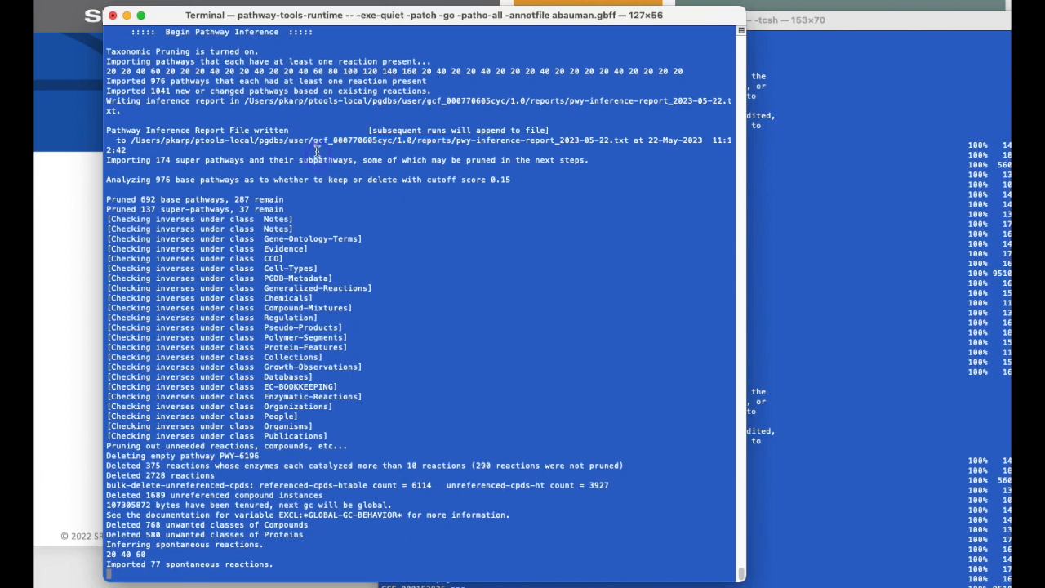
pyautogui.moveTo(314, 128); pyautogui.dragTo(402, 68)
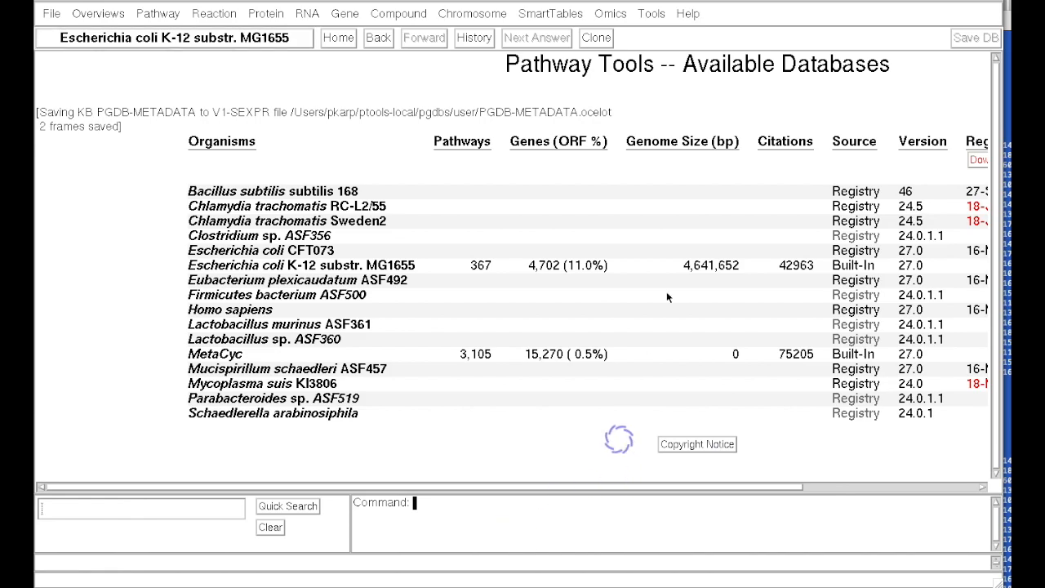
# Open PathoLogic and start creating a new database, bringing the whole project information form into view.
pyautogui.click(652, 14)
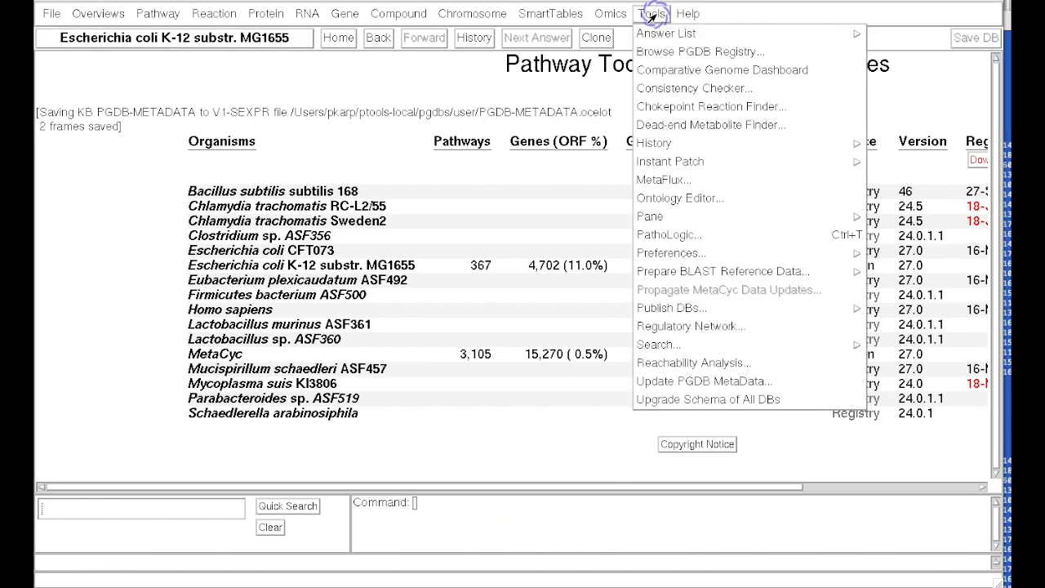
pyautogui.click(693, 235)
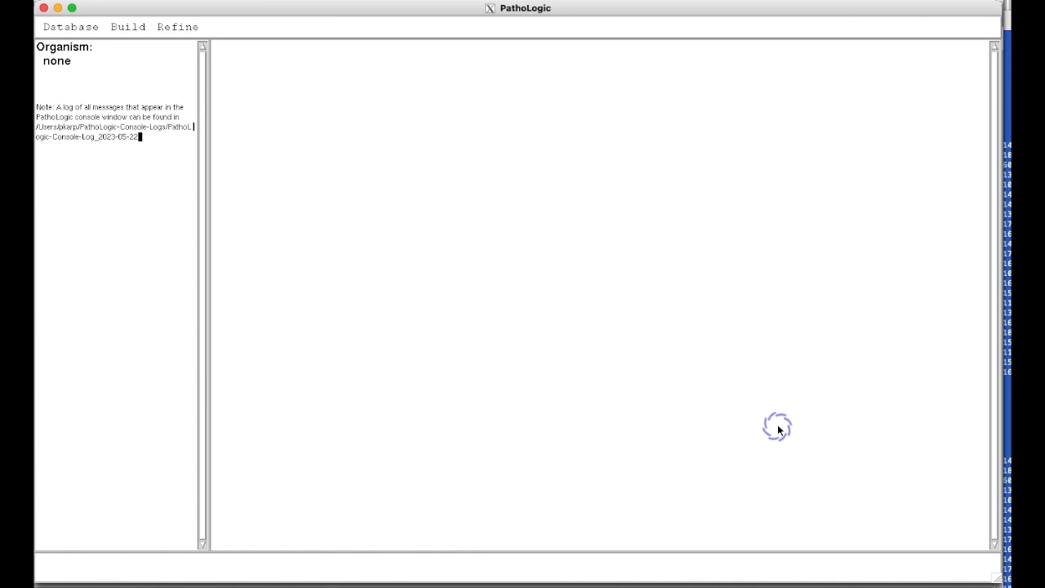
pyautogui.click(74, 29)
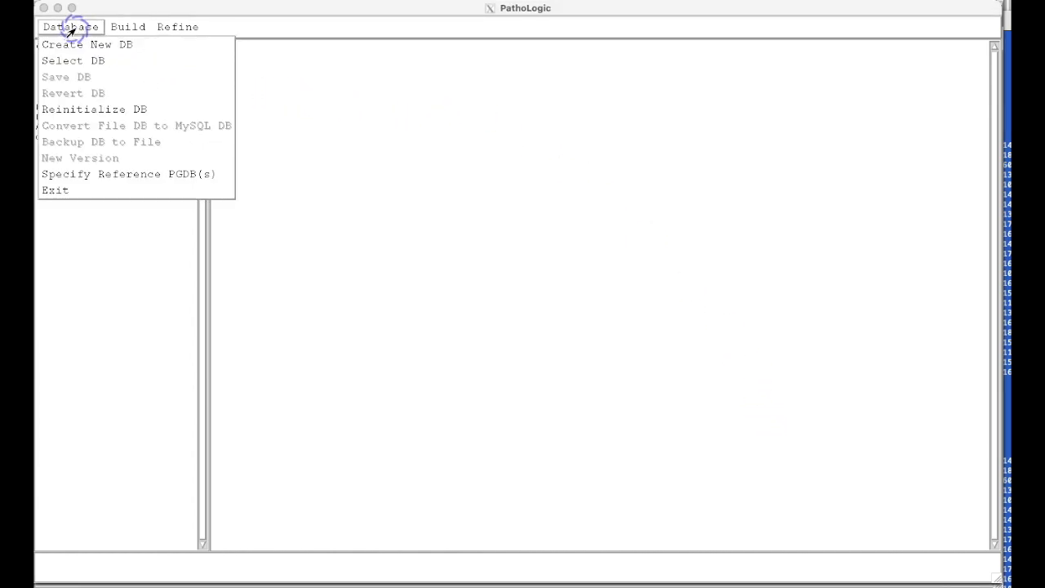
pyautogui.click(74, 46)
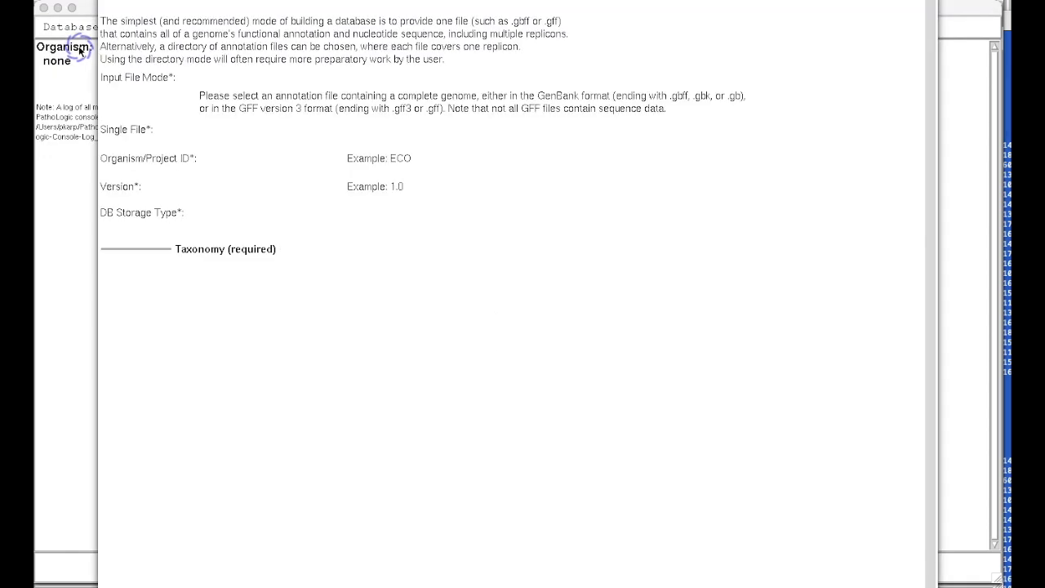
pyautogui.moveTo(322, 0)
pyautogui.mouseDown()
pyautogui.moveTo(303, 15)
pyautogui.moveTo(313, 9)
pyautogui.mouseUp()
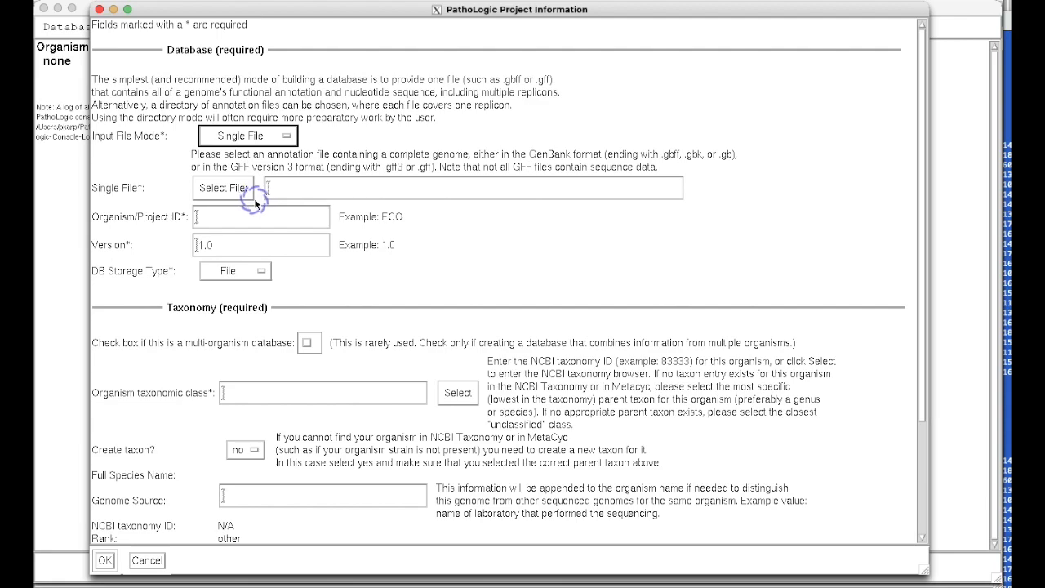
# Select abauman.gbff in the tmp directory as the single genome annotation file for the new database.
pyautogui.click(222, 188)
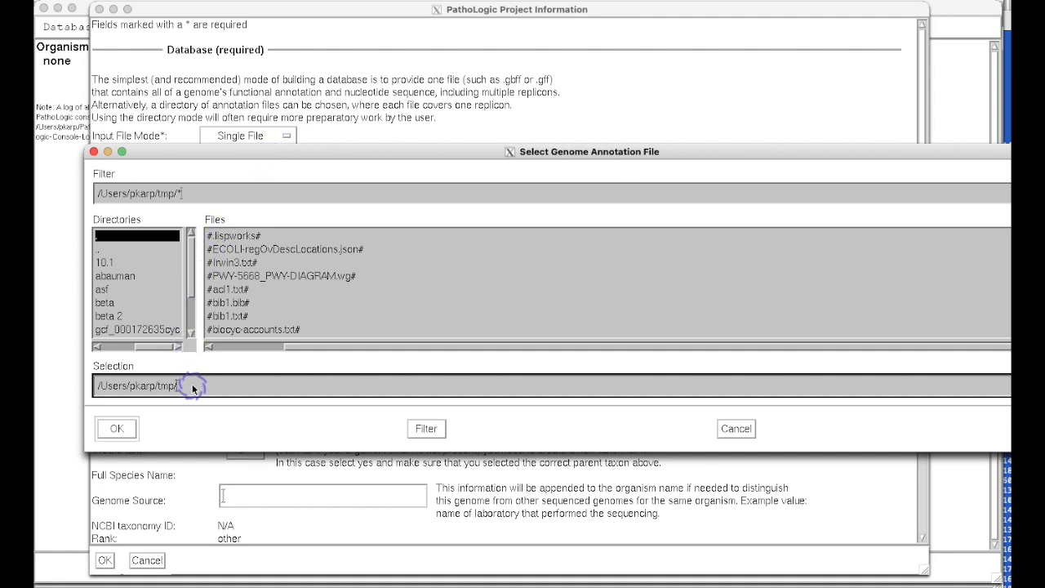
pyautogui.write('abauman.gbff')
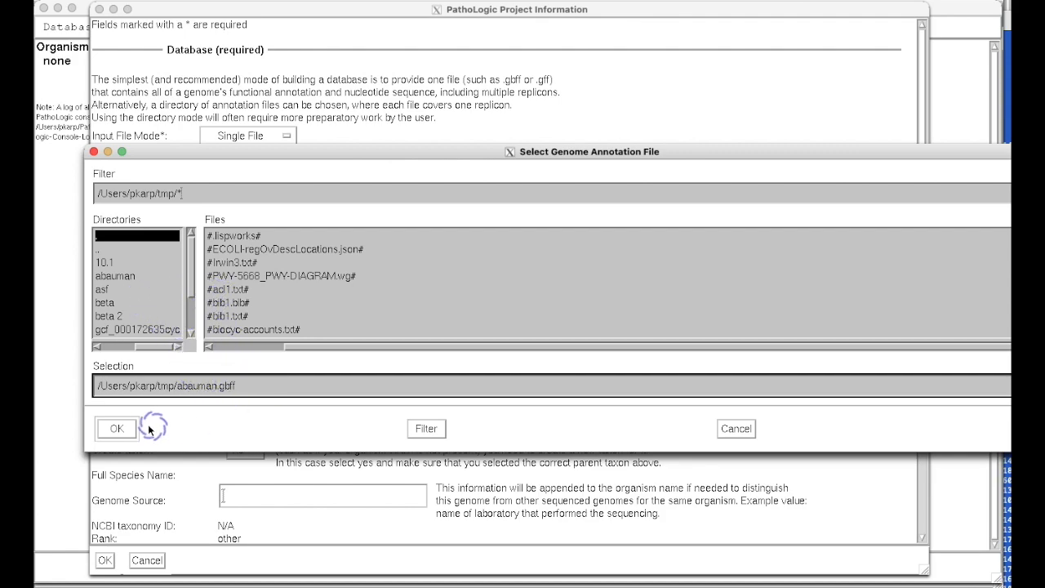
pyautogui.click(116, 430)
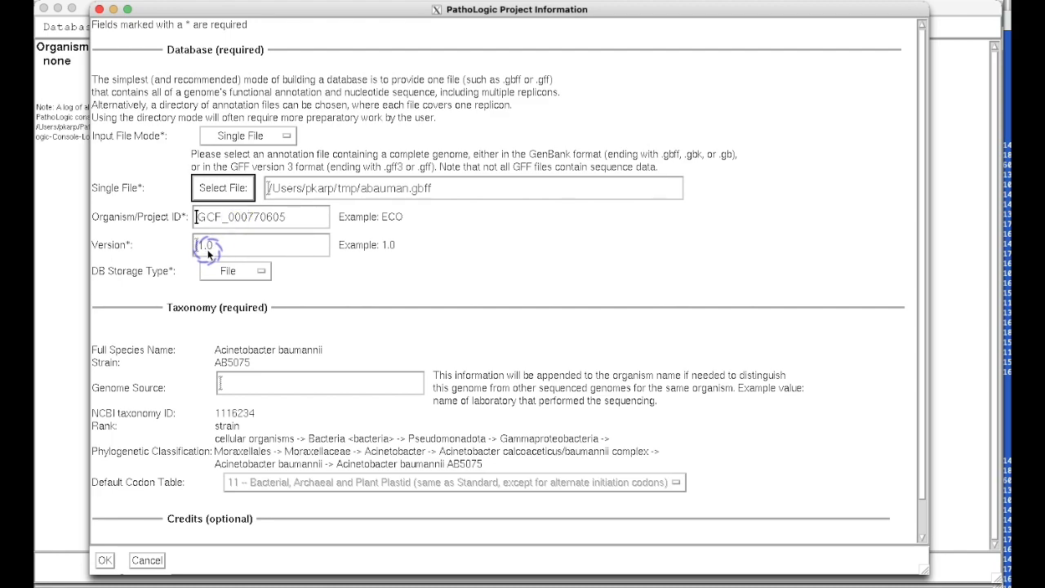
# Keep File as the storage type, leave the genome source empty, and create the database with the filled-in project information.
pyautogui.click(259, 274)
pyautogui.click(253, 274)
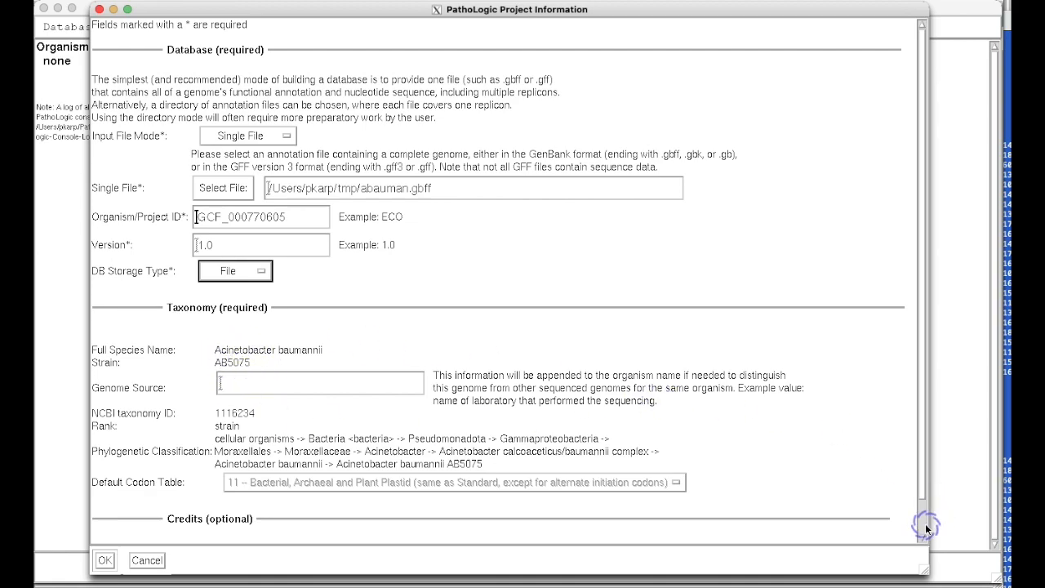
pyautogui.scroll(-2, 926, 529)
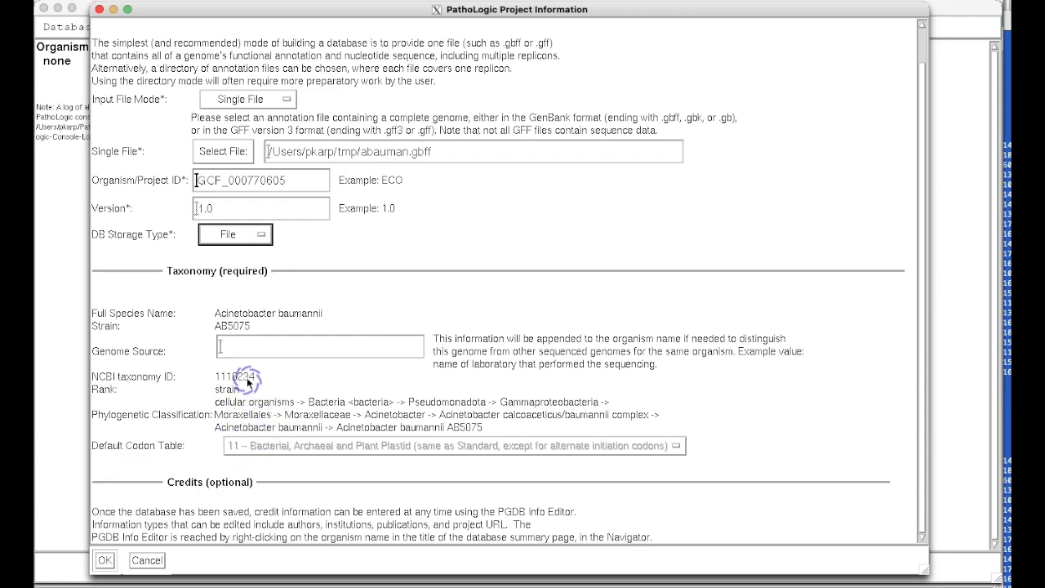
pyautogui.click(248, 351)
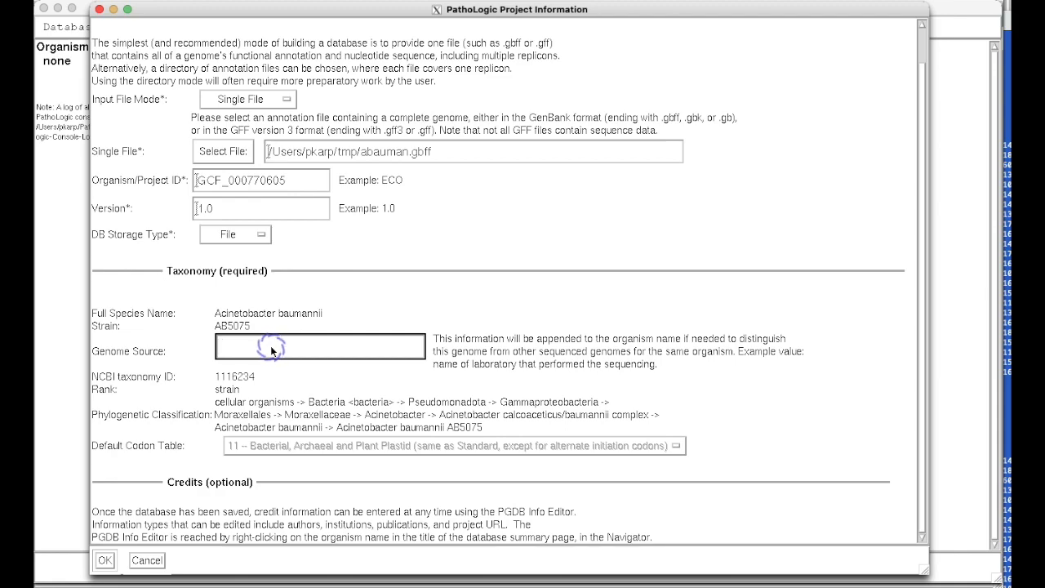
pyautogui.click(104, 560)
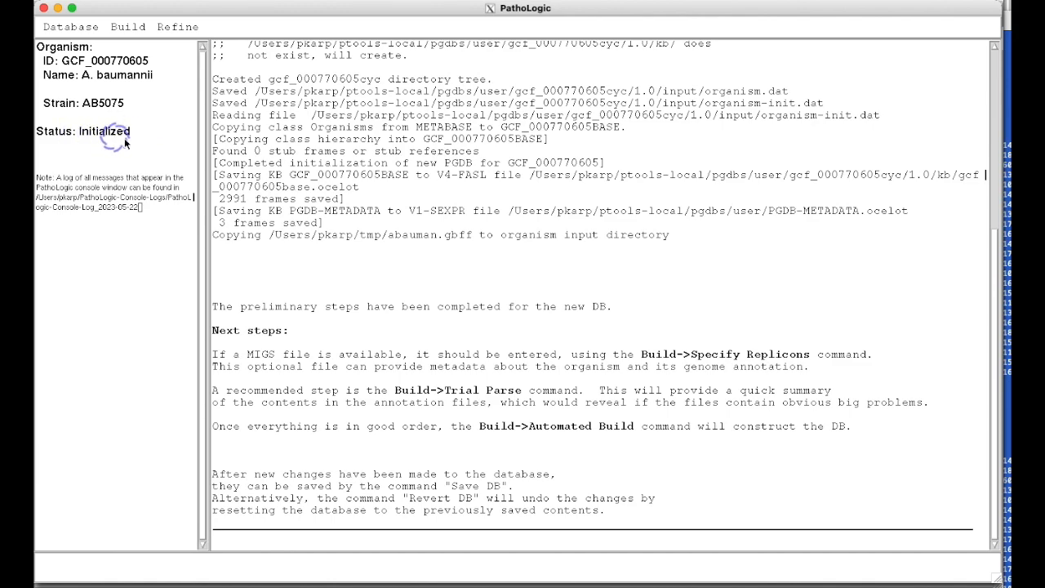
pyautogui.click(72, 27)
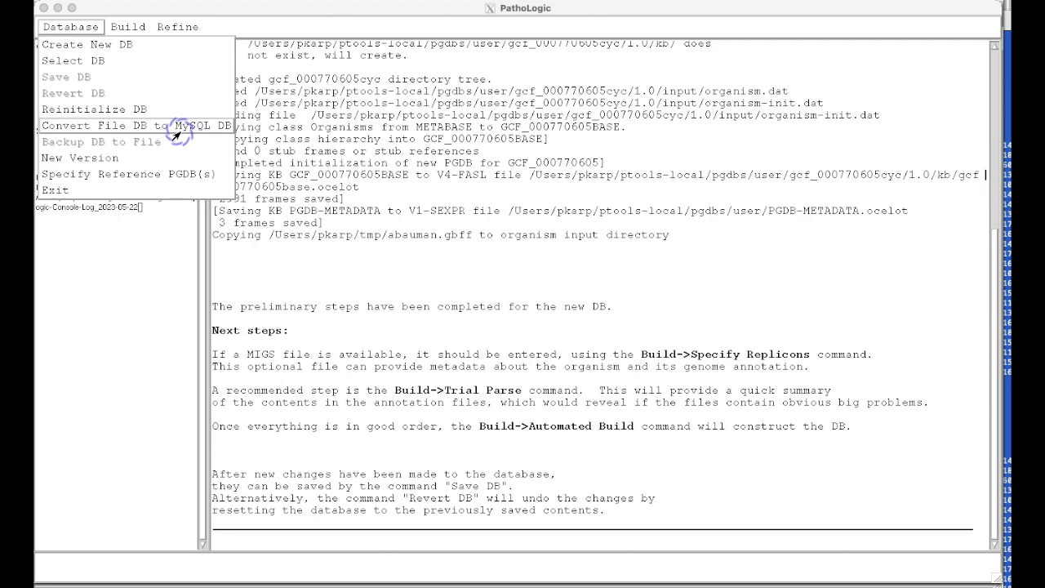
pyautogui.click(133, 261)
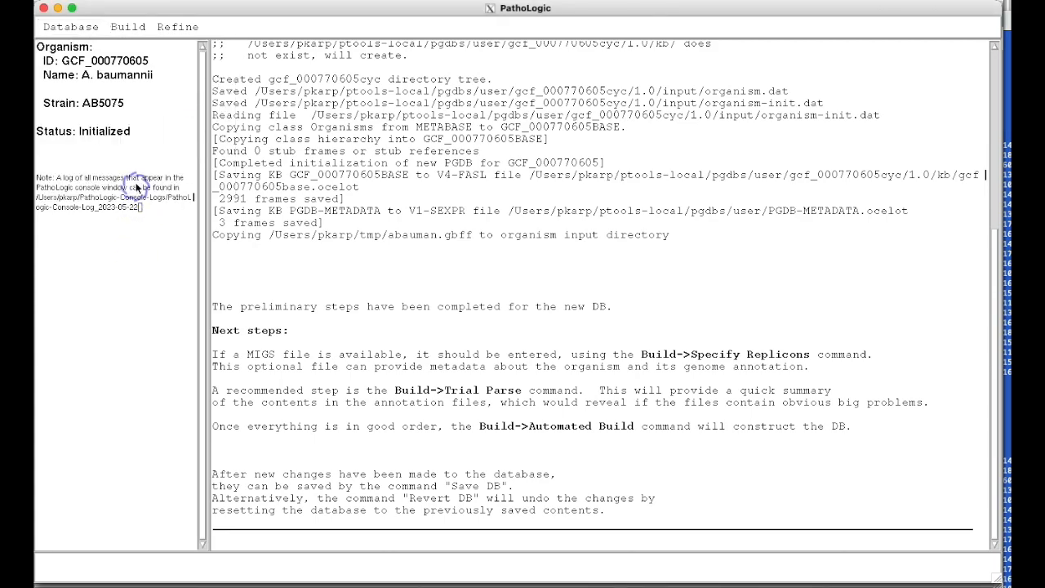
pyautogui.click(129, 27)
pyautogui.click(271, 223)
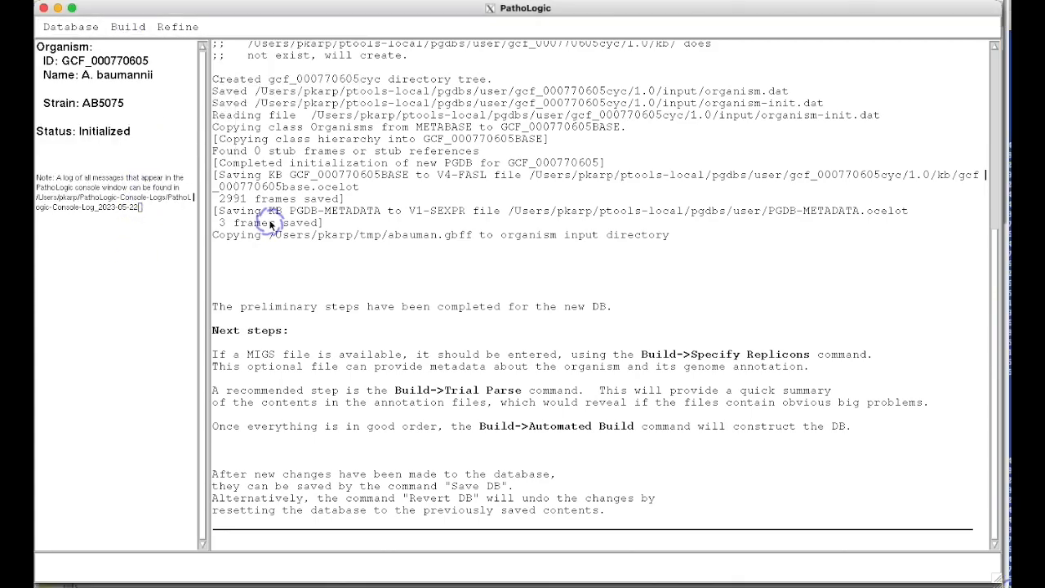
# Run a Trial Parse of the new database's annotation file.
pyautogui.click(129, 27)
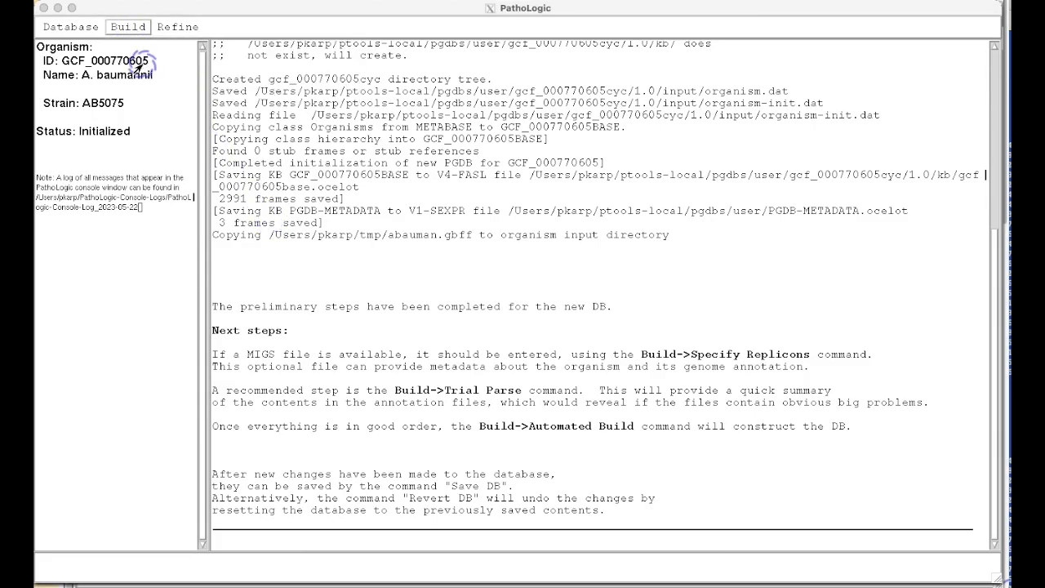
pyautogui.click(139, 63)
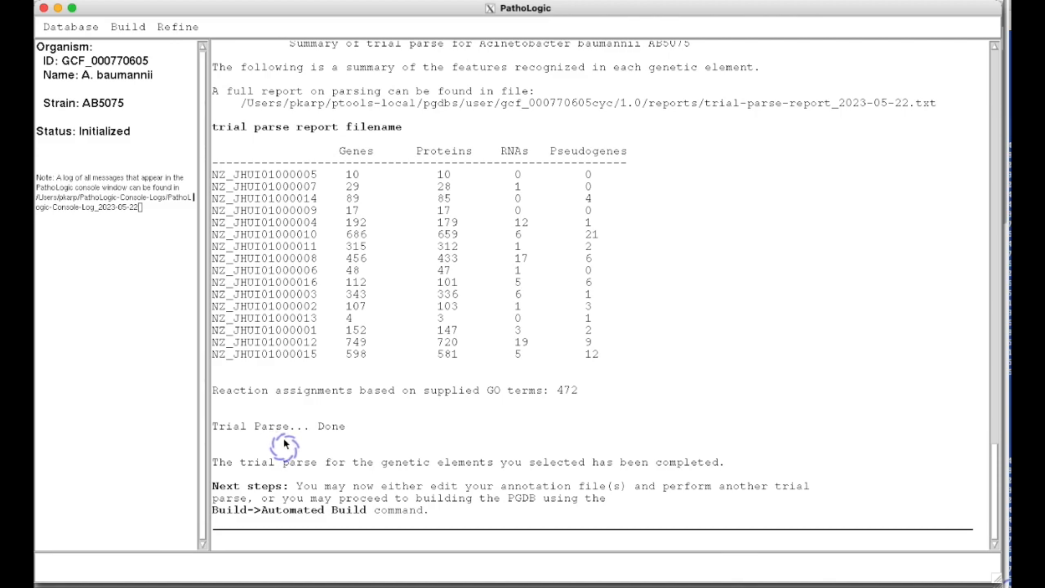
# Open the Automated Build parameters and review the MetaCyc curated data options and the Prepare BLAST Databases description.
pyautogui.click(122, 27)
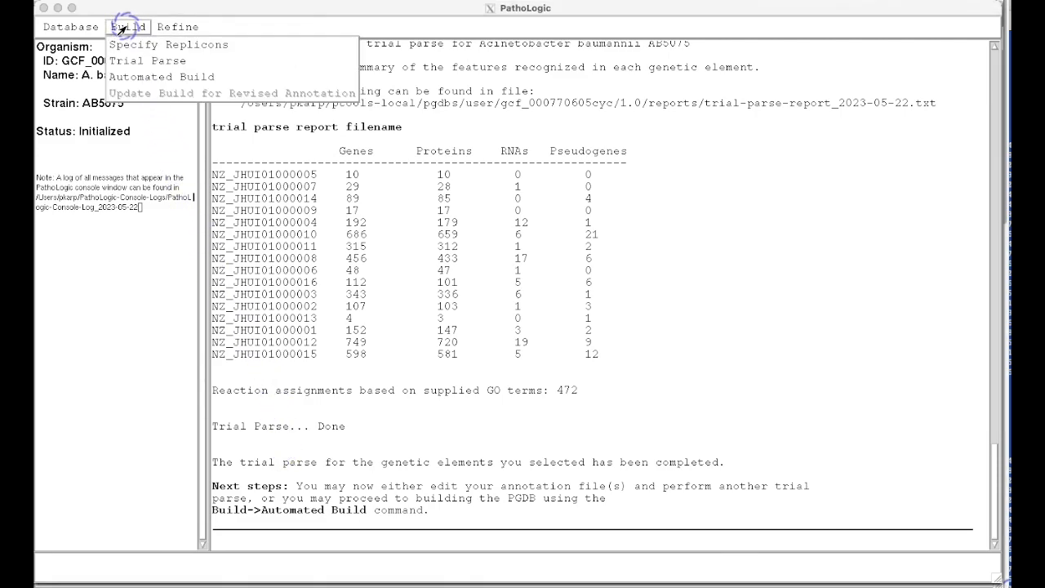
pyautogui.click(141, 78)
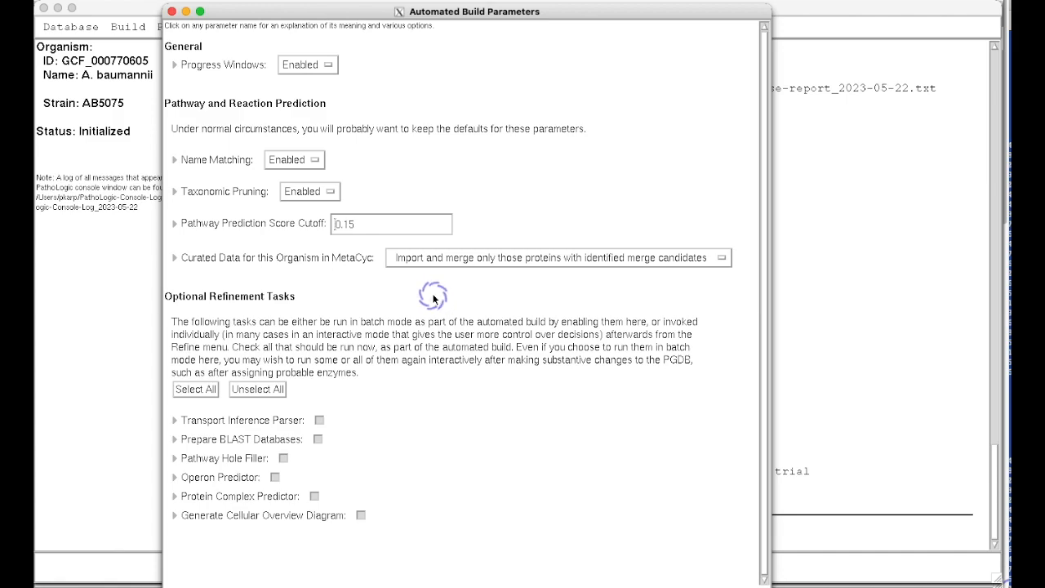
pyautogui.click(505, 258)
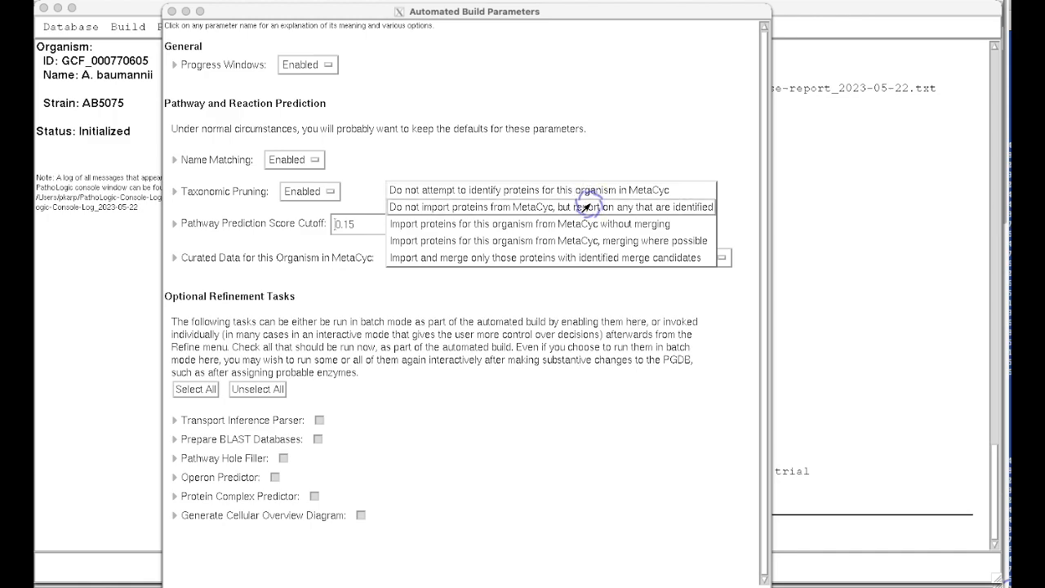
pyautogui.click(570, 281)
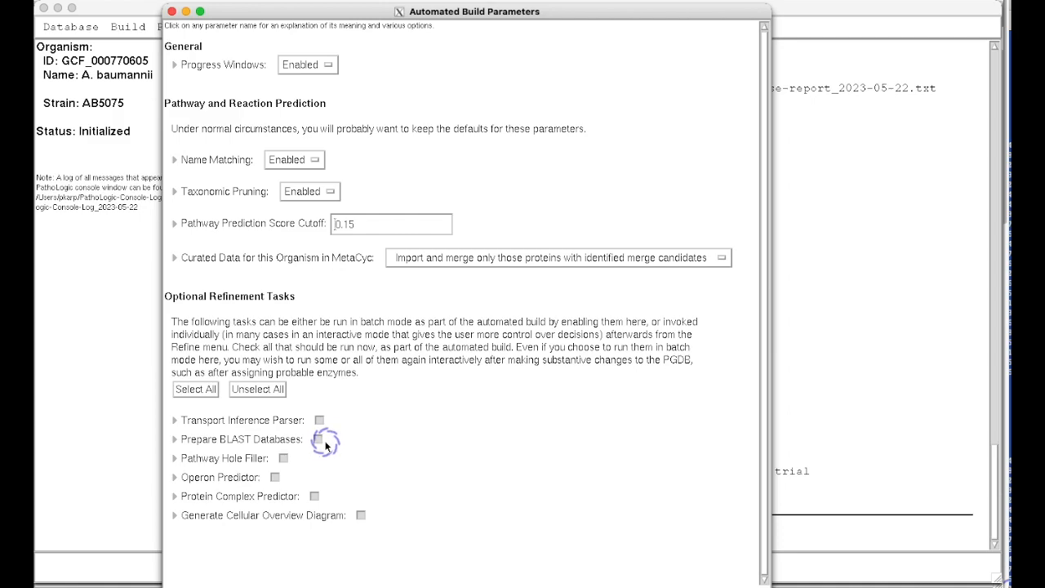
pyautogui.click(174, 439)
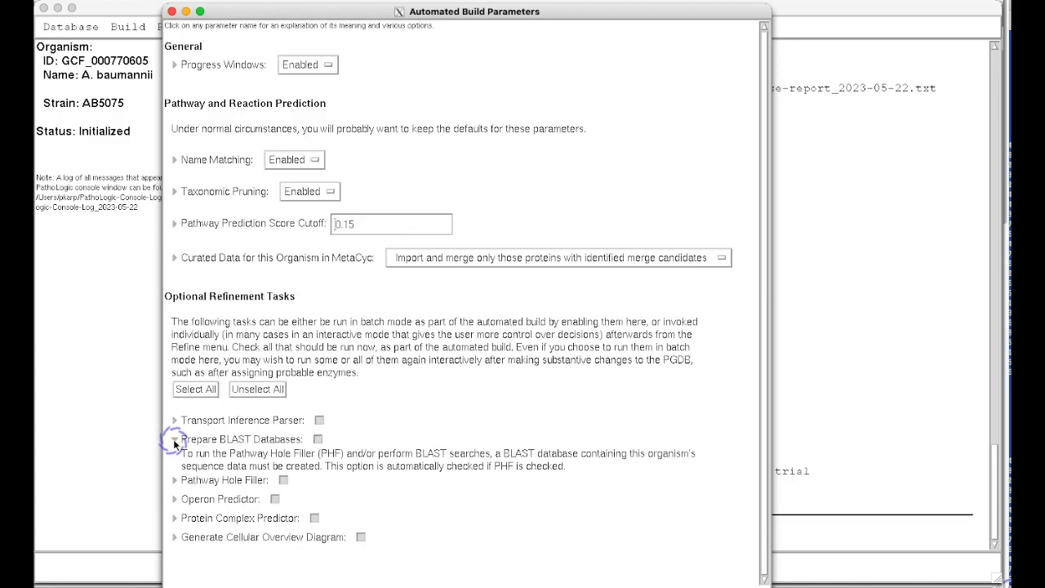
pyautogui.click(174, 440)
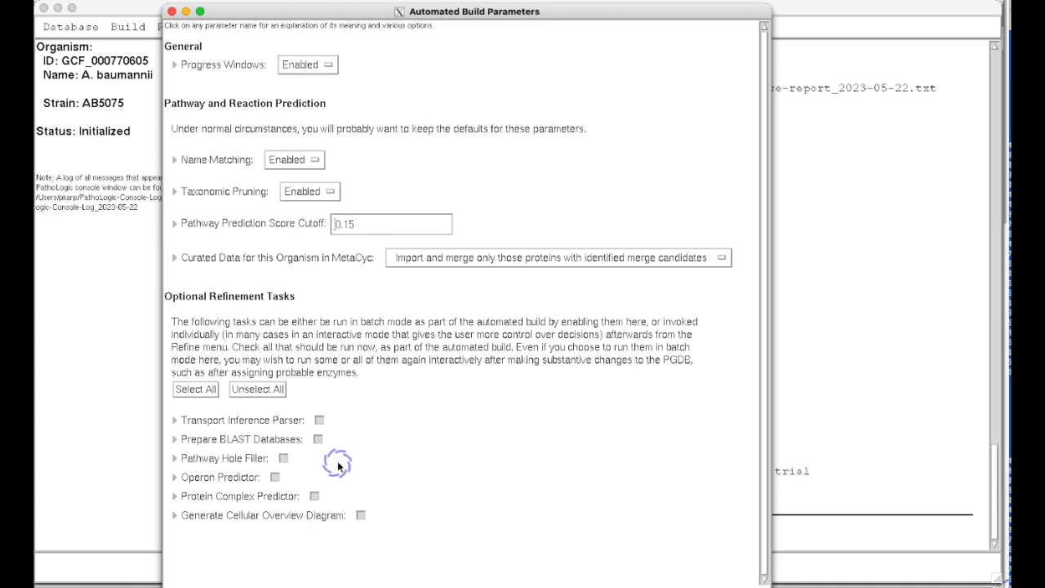
# Enable only Transport Inference Parser, Operon Predictor, Protein Complex Predictor and Generate Cellular Overview Diagram as refinement tasks, and start the automated build.
pyautogui.click(257, 389)
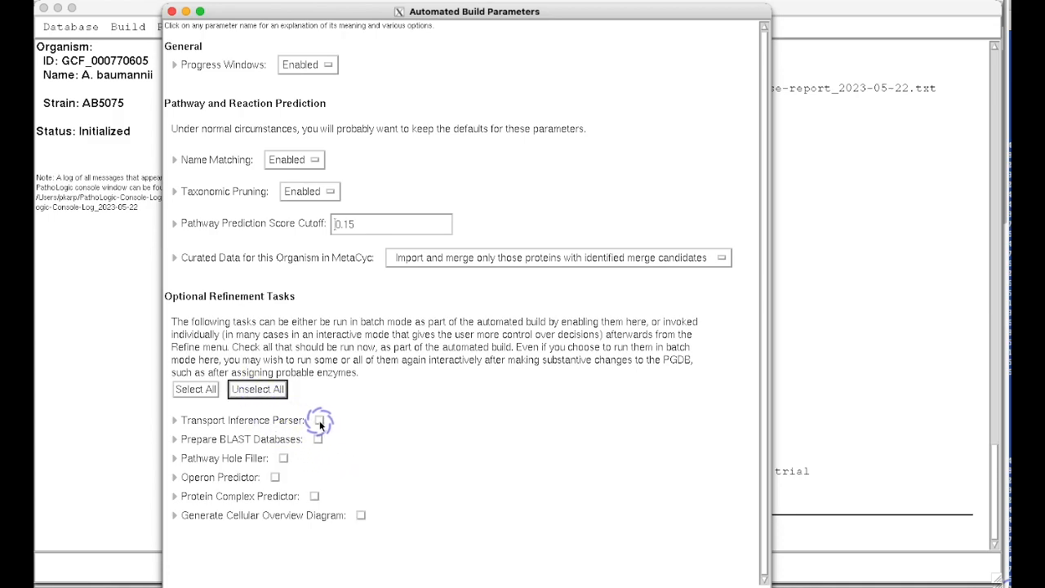
pyautogui.click(320, 420)
pyautogui.click(274, 477)
pyautogui.click(314, 496)
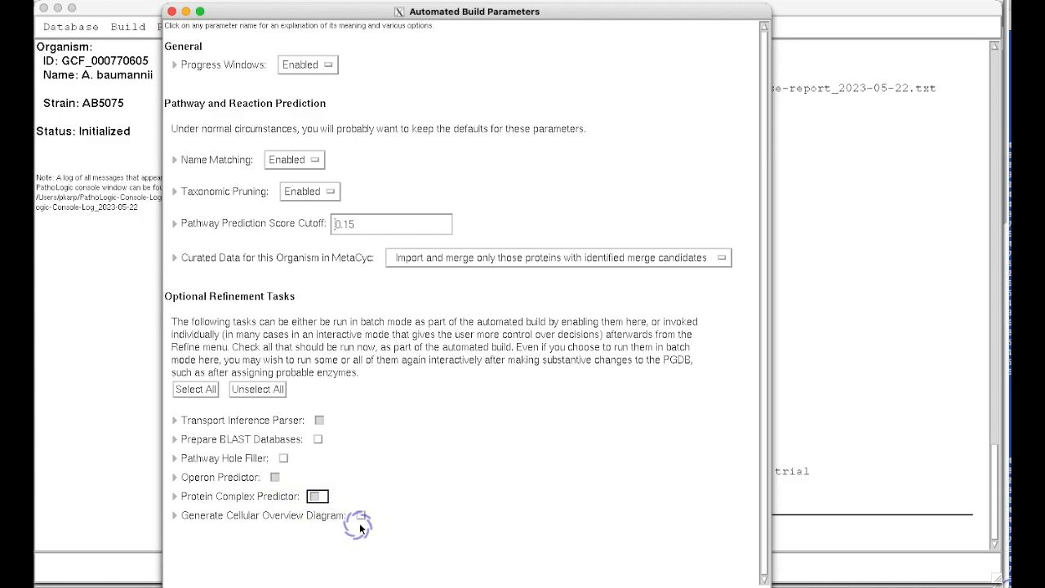
pyautogui.click(361, 515)
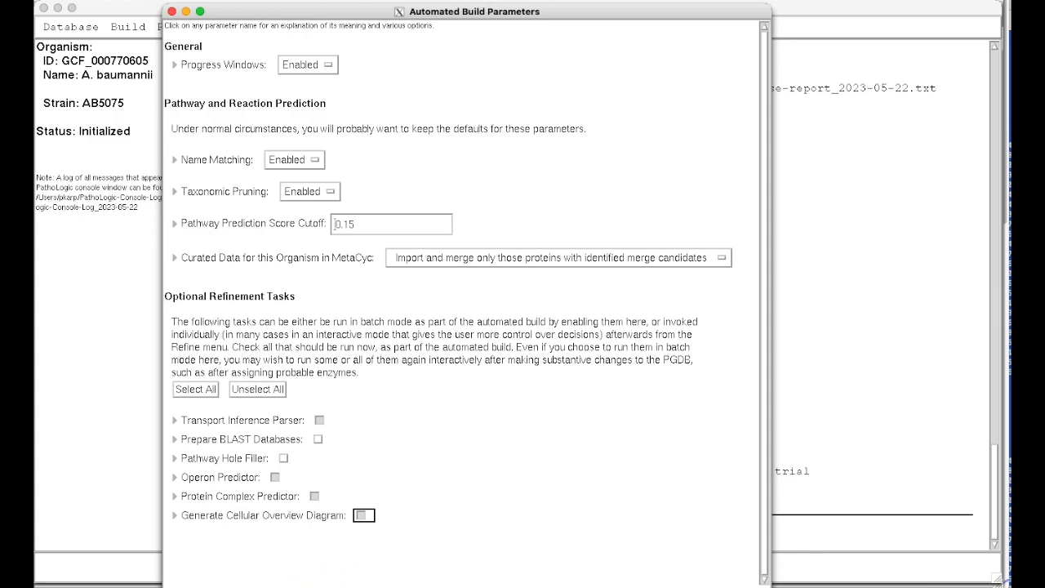
pyautogui.click(230, 586)
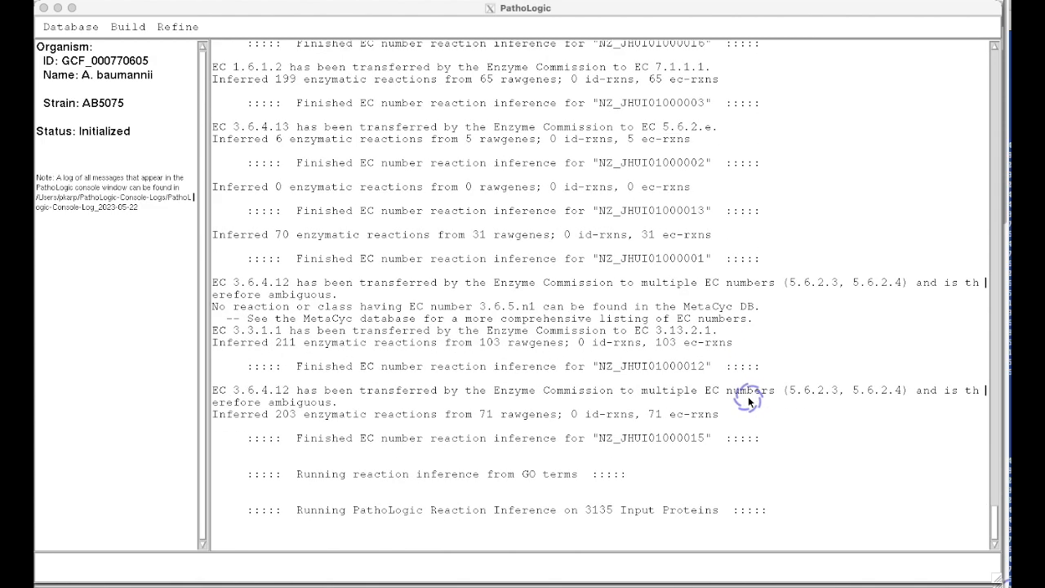
pyautogui.click(748, 397)
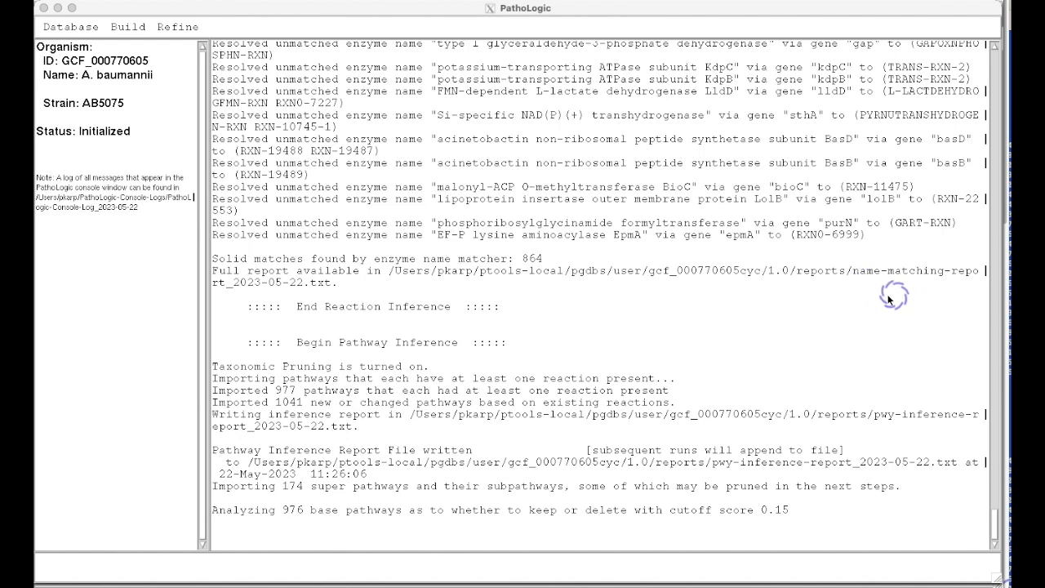
pyautogui.click(745, 300)
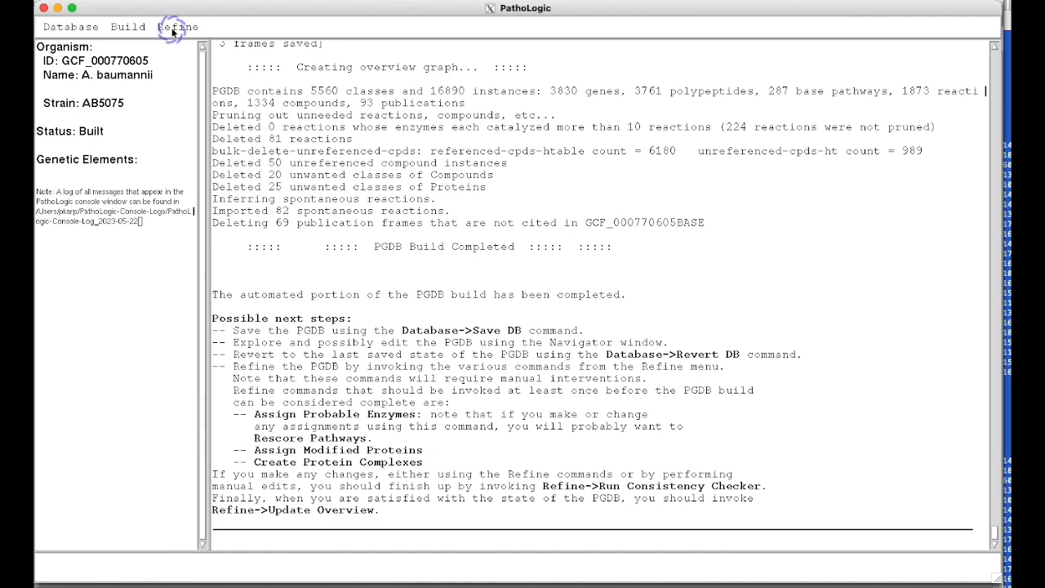
# Exit PathoLogic, open the Acinetobacter baumannii AB5075 database summary, and review its organism properties and contig table.
pyautogui.click(71, 27)
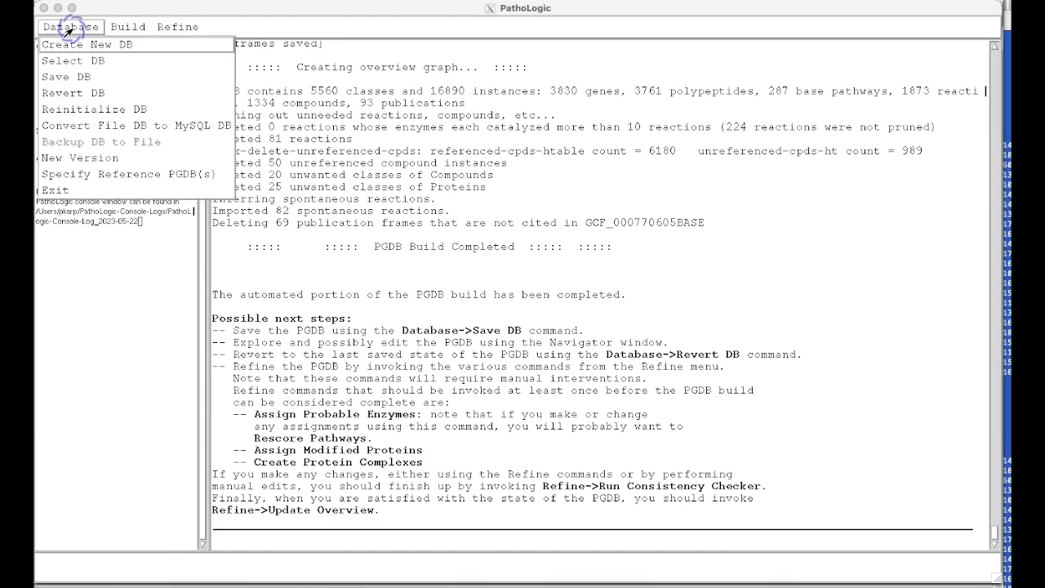
pyautogui.click(65, 189)
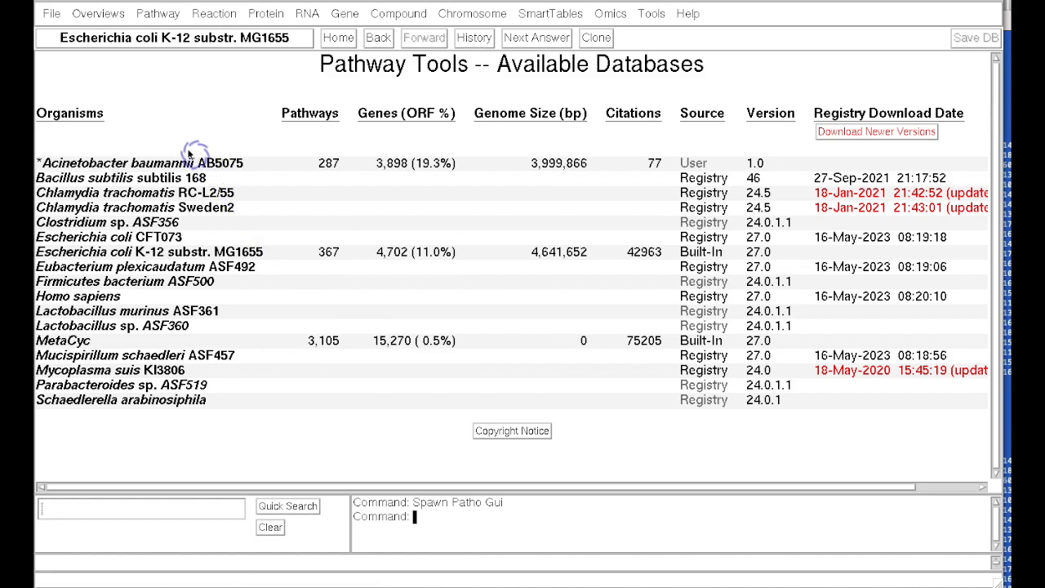
pyautogui.moveTo(114, 166)
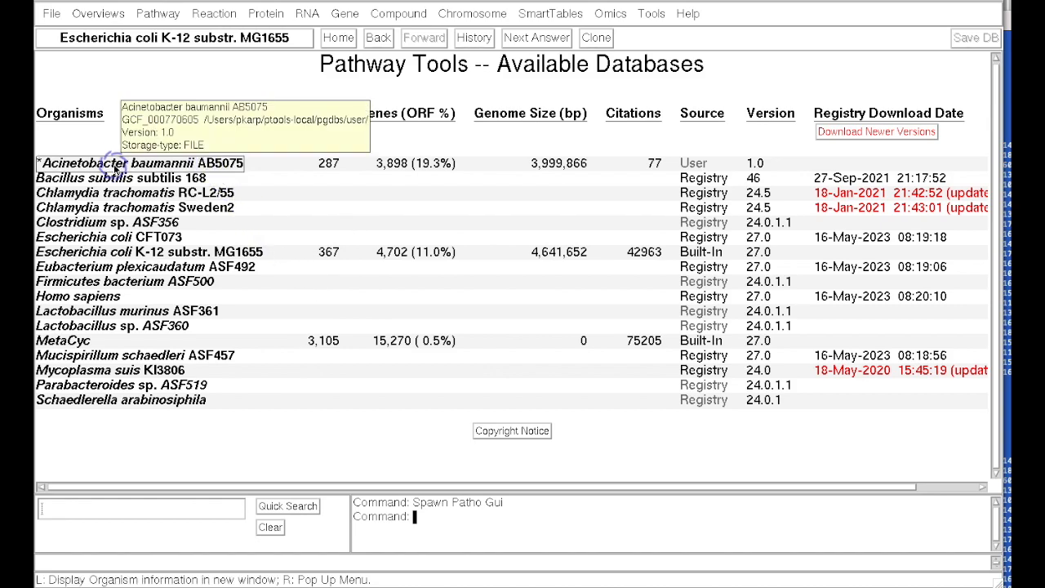
pyautogui.click(114, 166)
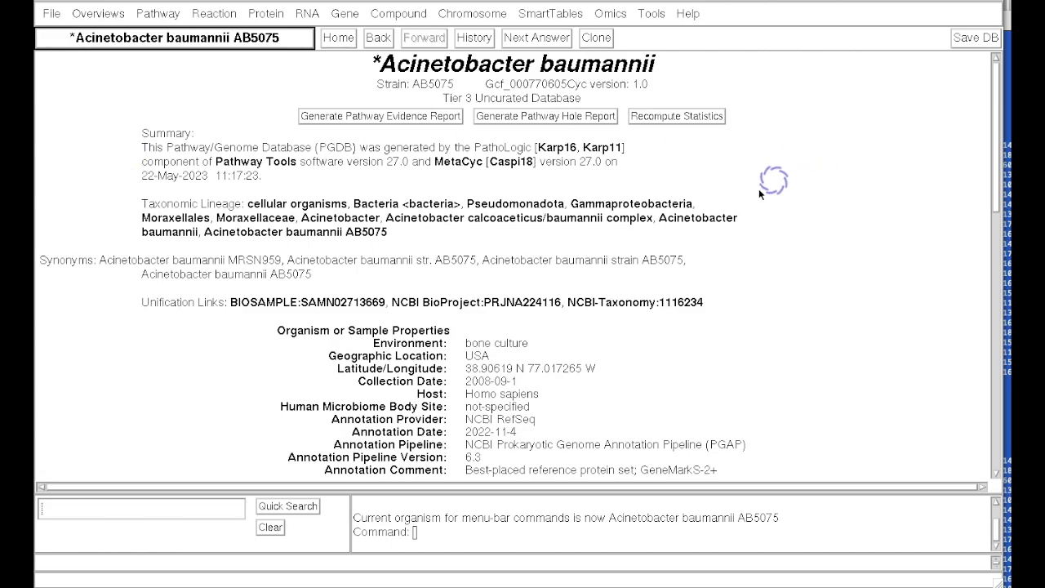
pyautogui.scroll(-3, 759, 194)
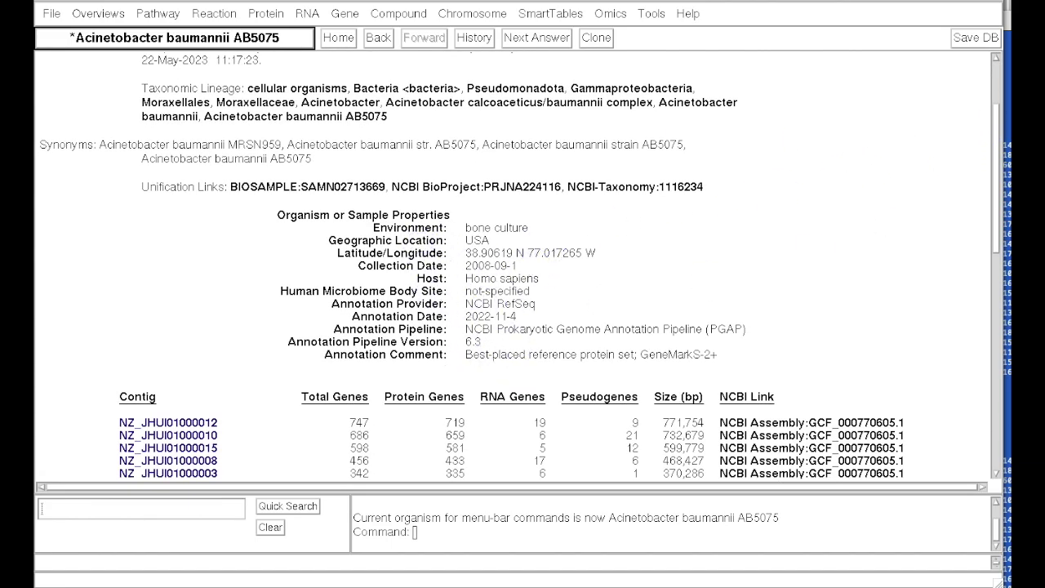
pyautogui.scroll(-6, 987, 228)
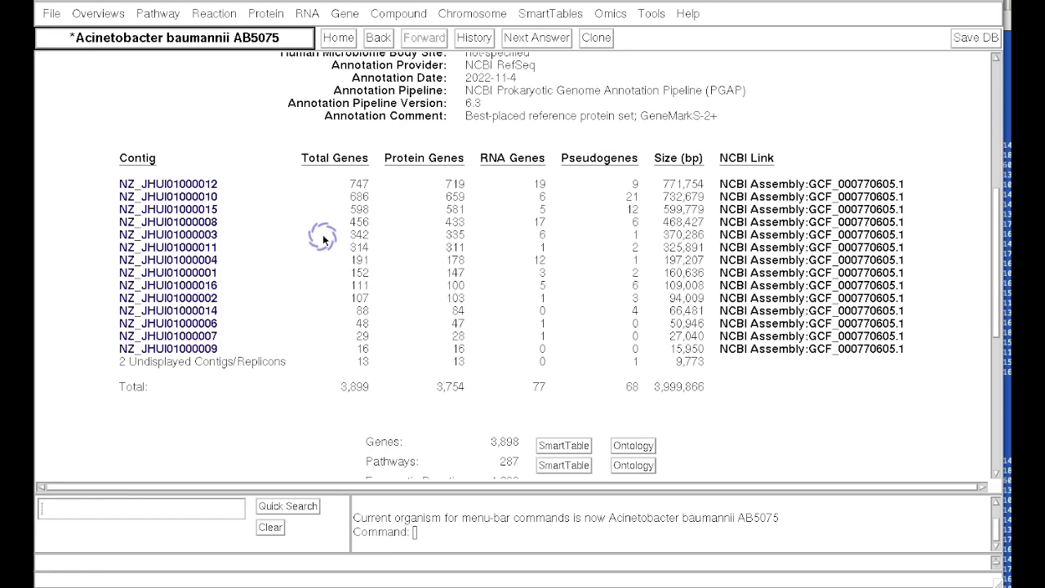
# Show contig NZ_JHUI01000012 in the genome browser at closer magnification and browse along to the region containing metF.
pyautogui.click(198, 184)
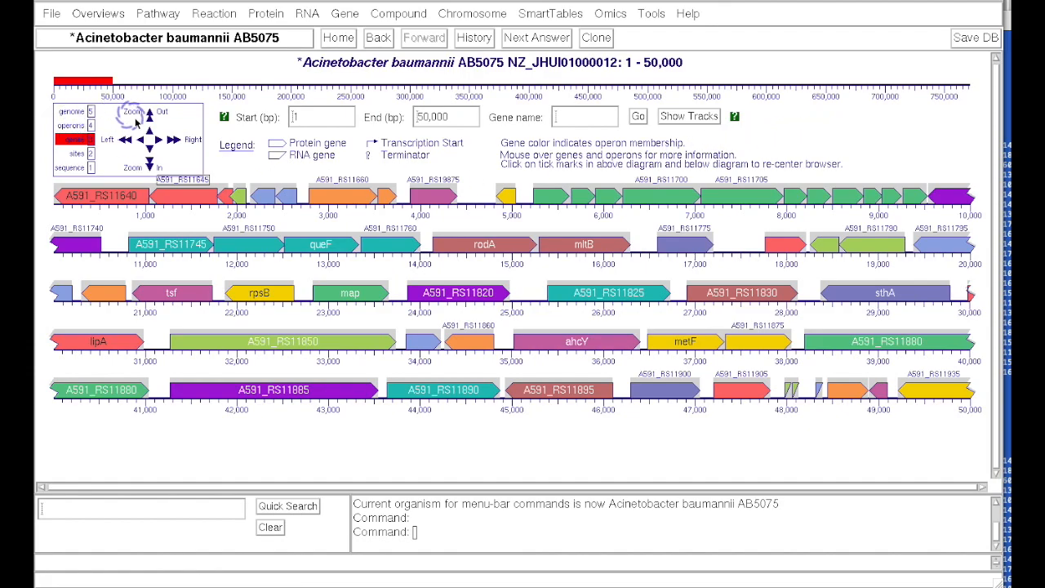
pyautogui.click(149, 163)
pyautogui.click(150, 168)
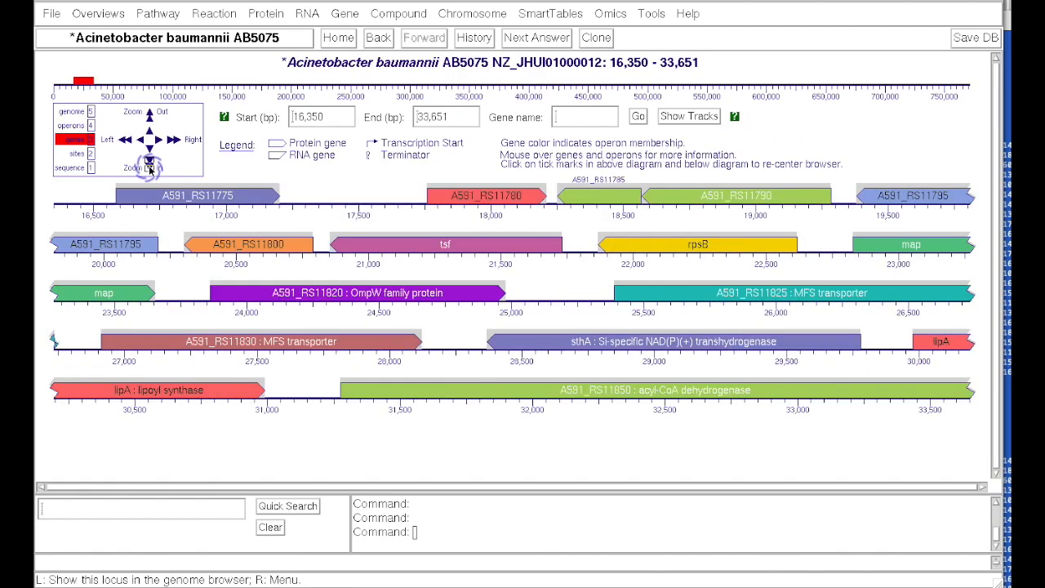
pyautogui.click(391, 311)
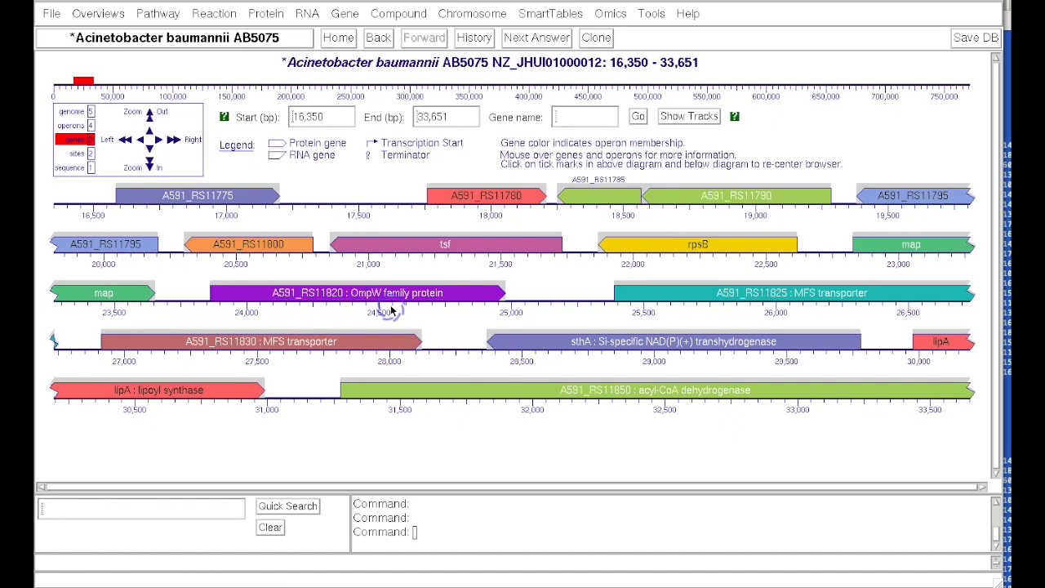
pyautogui.click(176, 141)
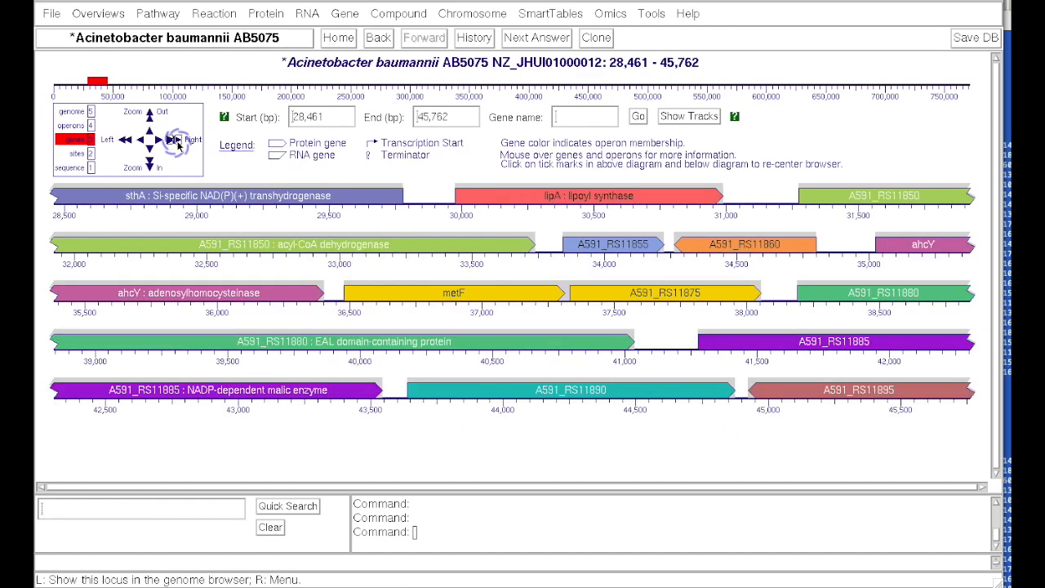
# Follow the metF gene through reaction 1.5.1.20 to the 5-methyltetrahydrofolate compound class and examine the reactions involving it.
pyautogui.click(460, 296)
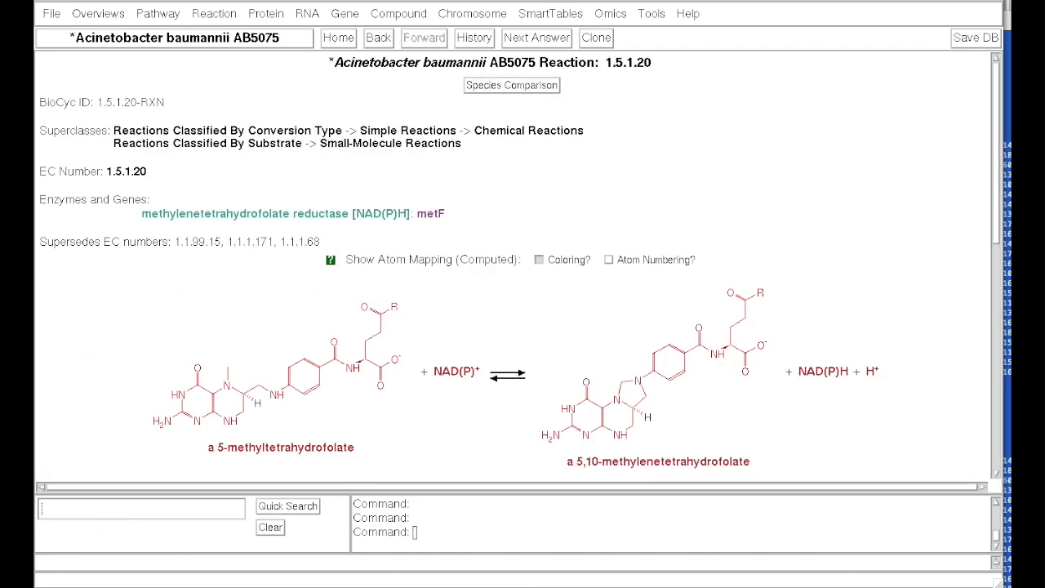
pyautogui.moveTo(998, 130); pyautogui.dragTo(998, 175)
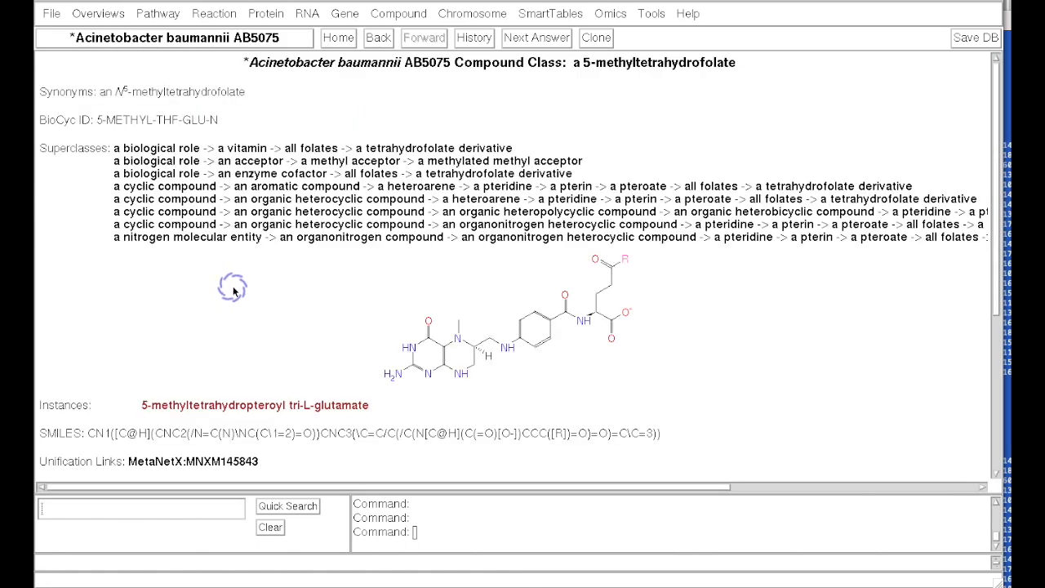
pyautogui.moveTo(997, 190); pyautogui.dragTo(968, 333)
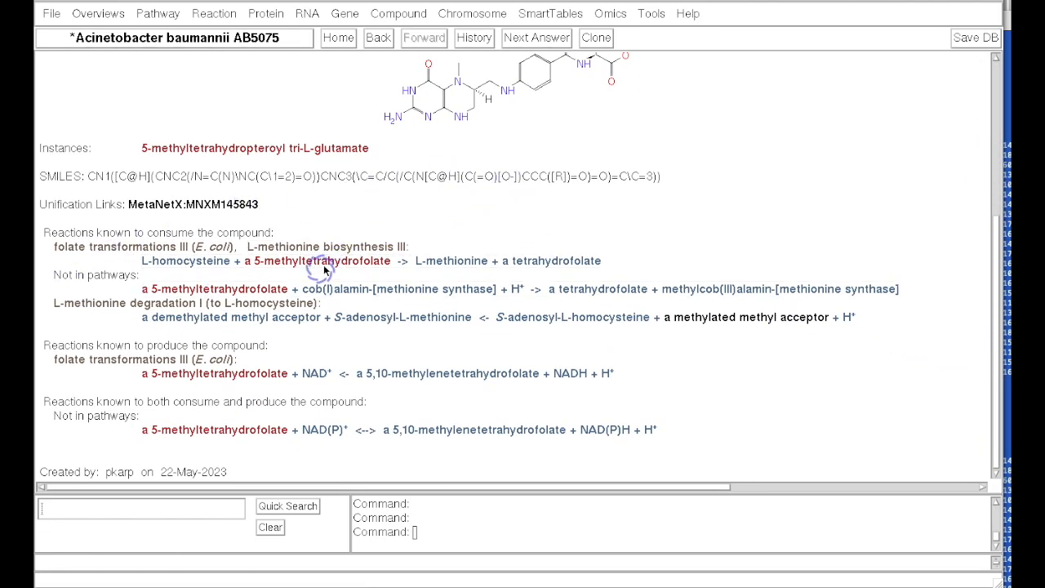
# Open the L-methionine biosynthesis III pathway, show it in the Cellular Overview, and examine the whole diagram.
pyautogui.click(344, 253)
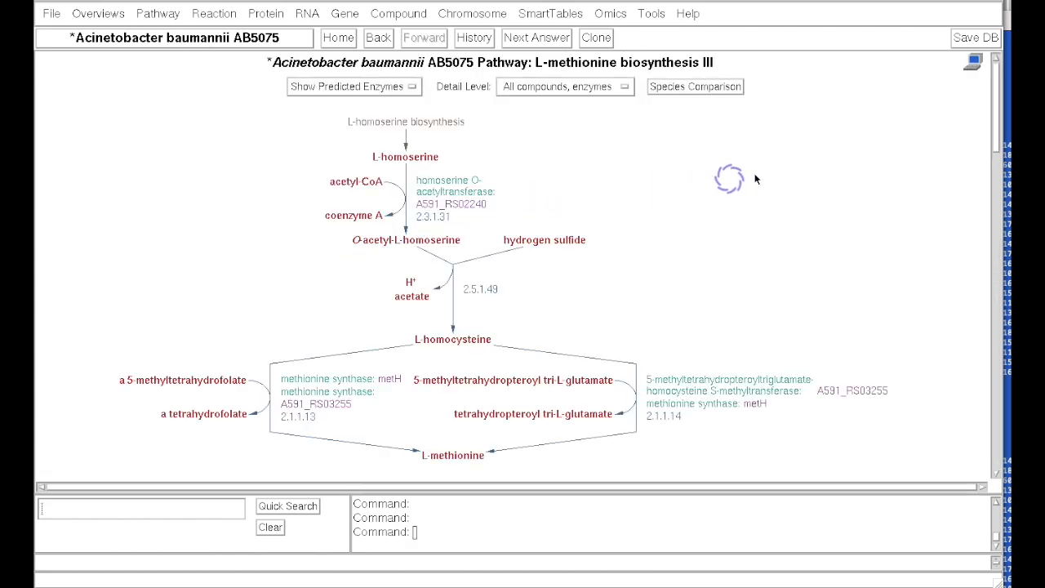
pyautogui.rightClick(643, 71)
pyautogui.moveTo(663, 127)
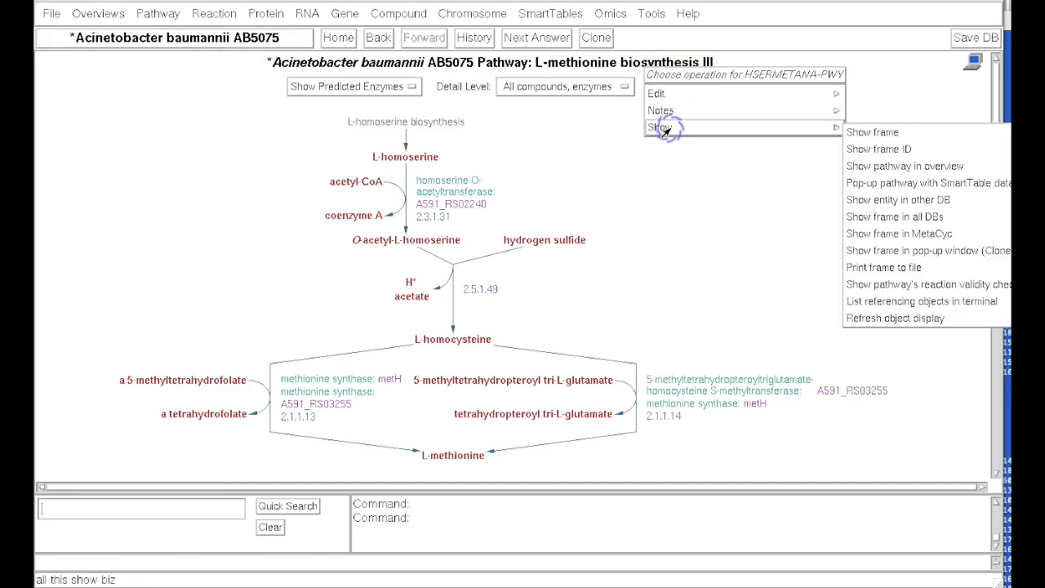
pyautogui.click(870, 166)
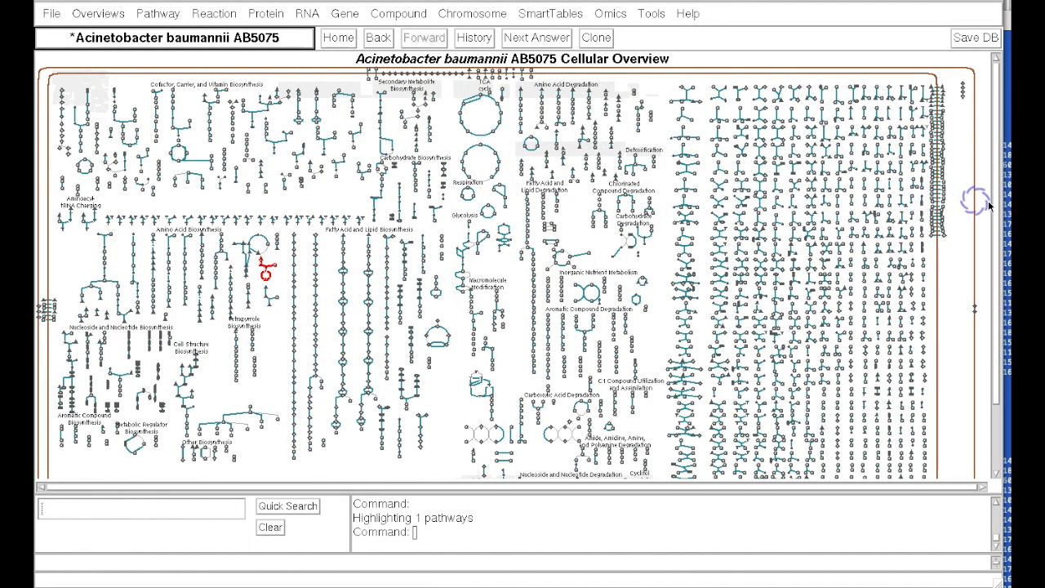
pyautogui.scroll(-3, 982, 310)
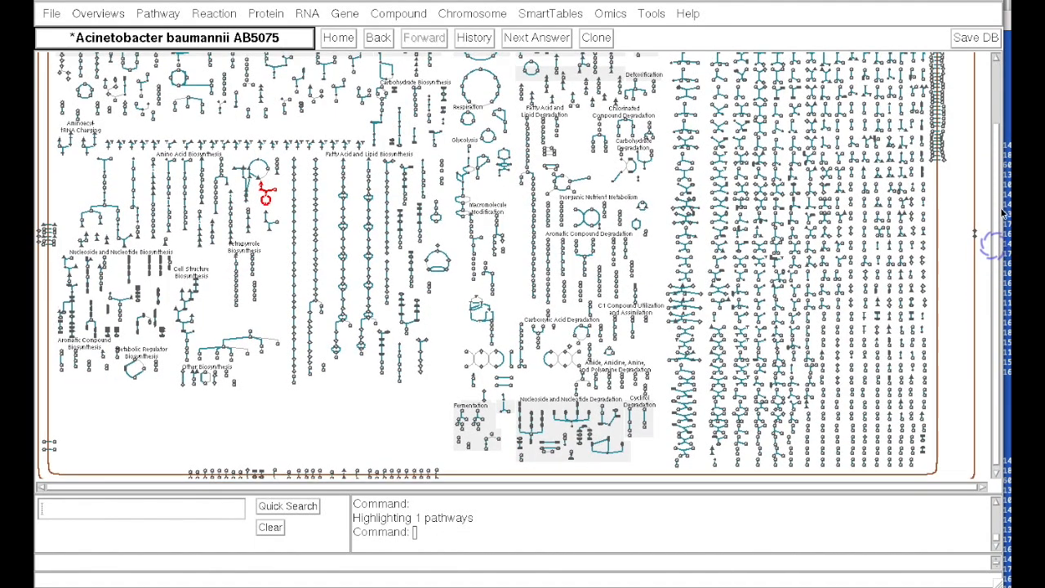
pyautogui.scroll(3, 983, 302)
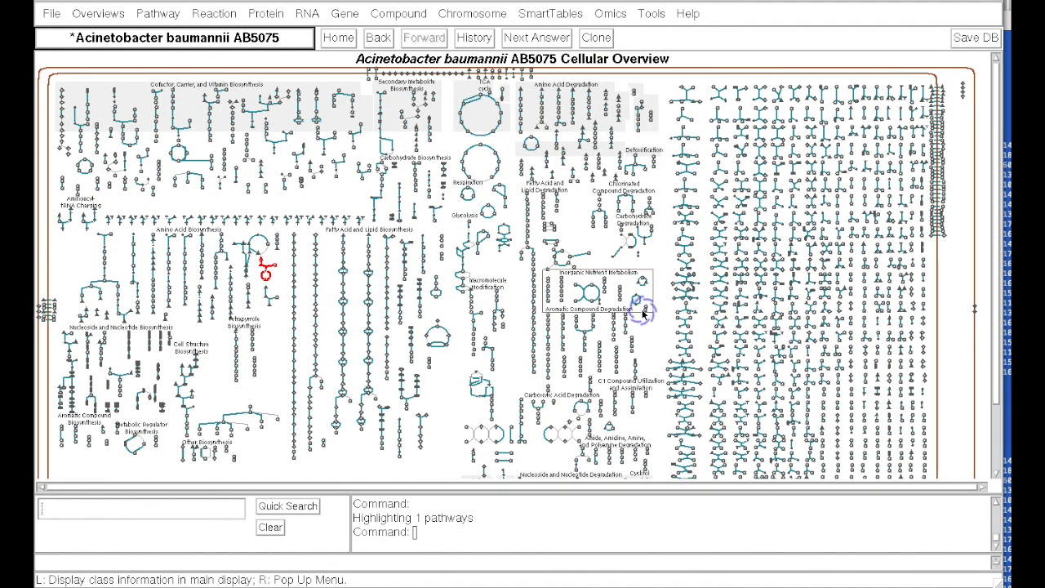
pyautogui.moveTo(643, 311)
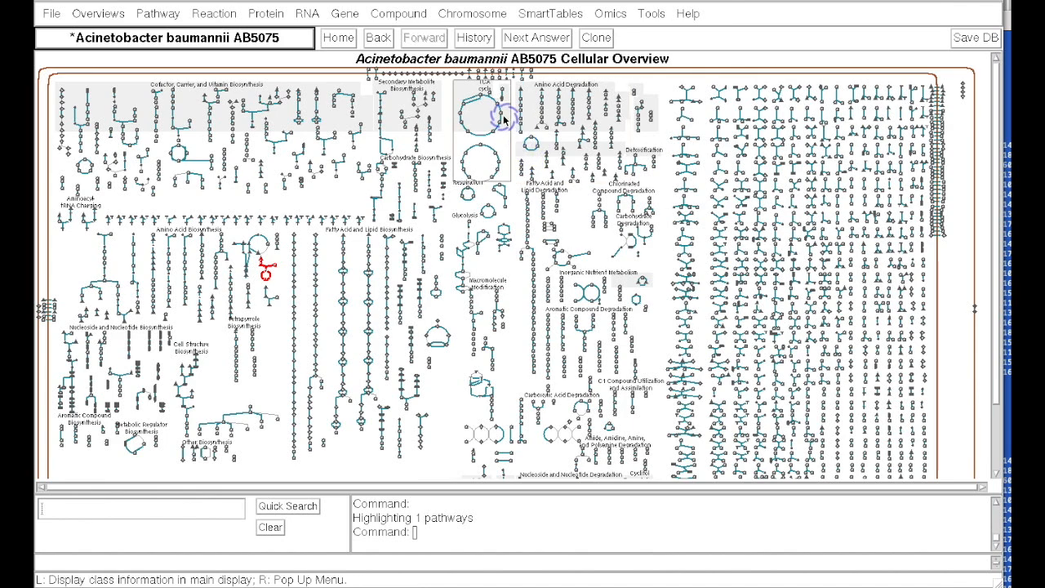
pyautogui.moveTo(500, 115)
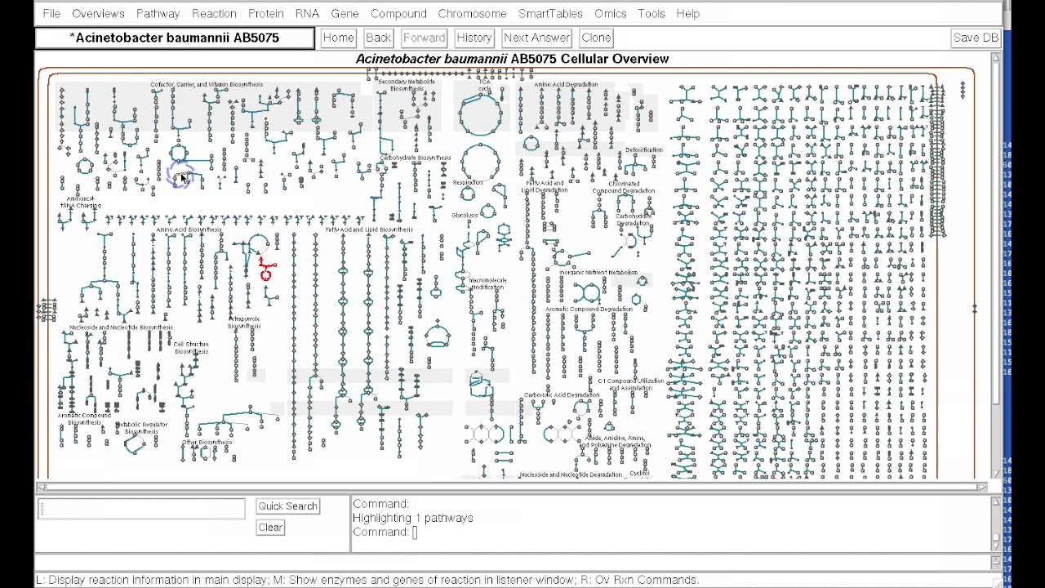
# Show the folate polyglutamylation pathway from the overview in an enlarged cloned pop-up window, examine it, and dismiss the window.
pyautogui.moveTo(182, 178)
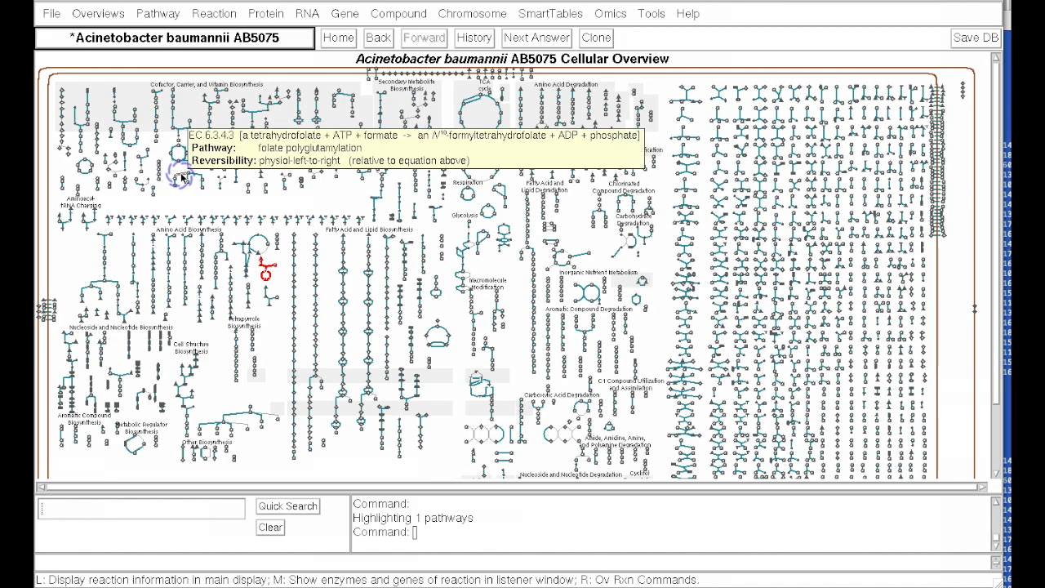
pyautogui.rightClick(182, 178)
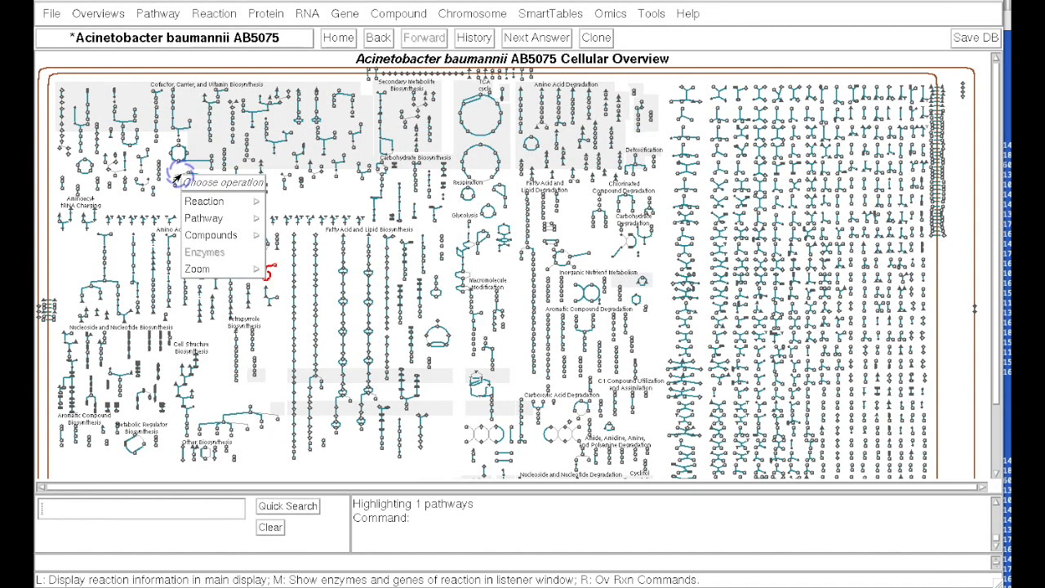
pyautogui.moveTo(184, 215)
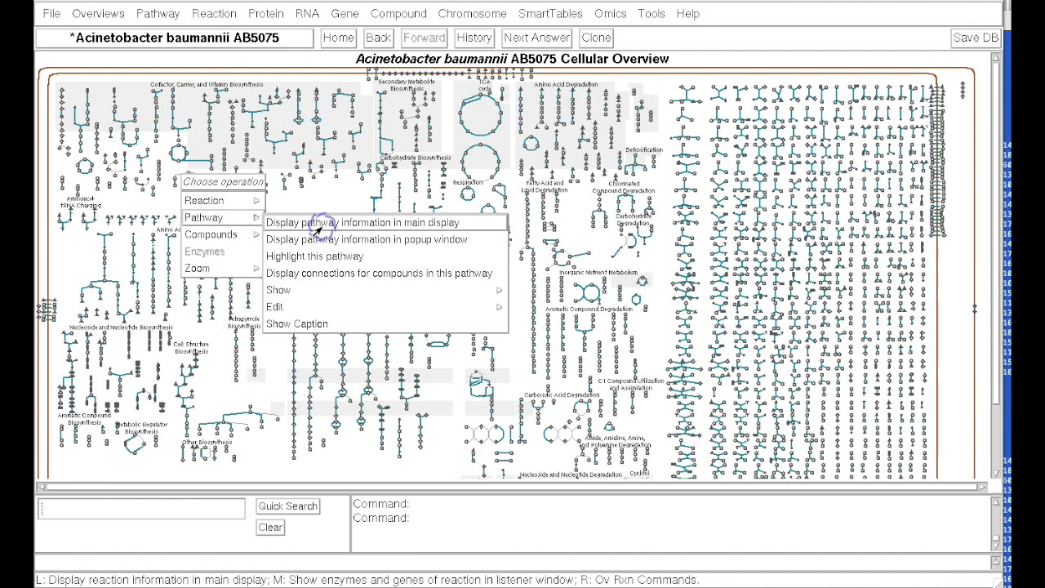
pyautogui.moveTo(393, 294)
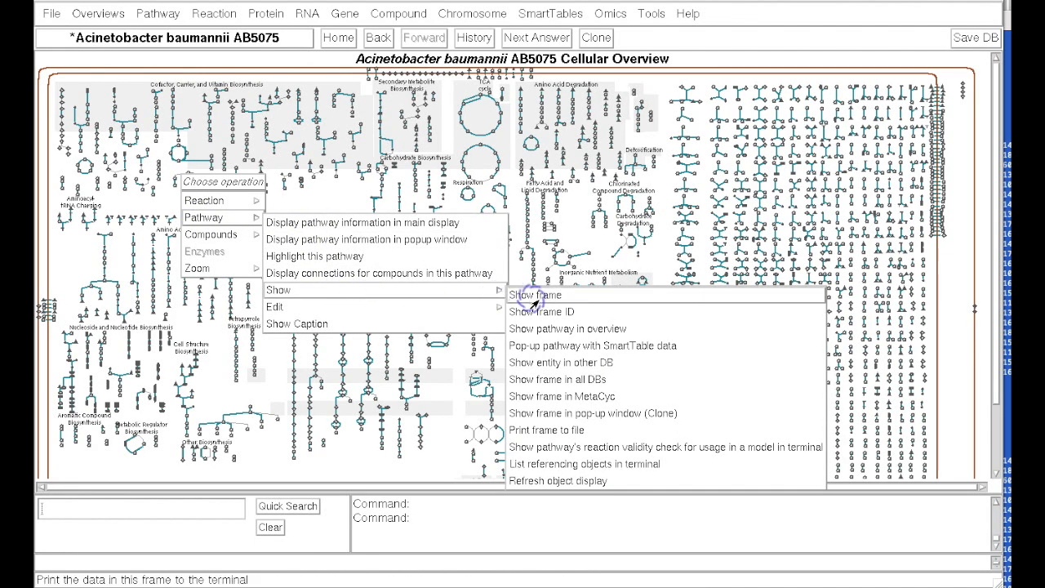
pyautogui.click(582, 413)
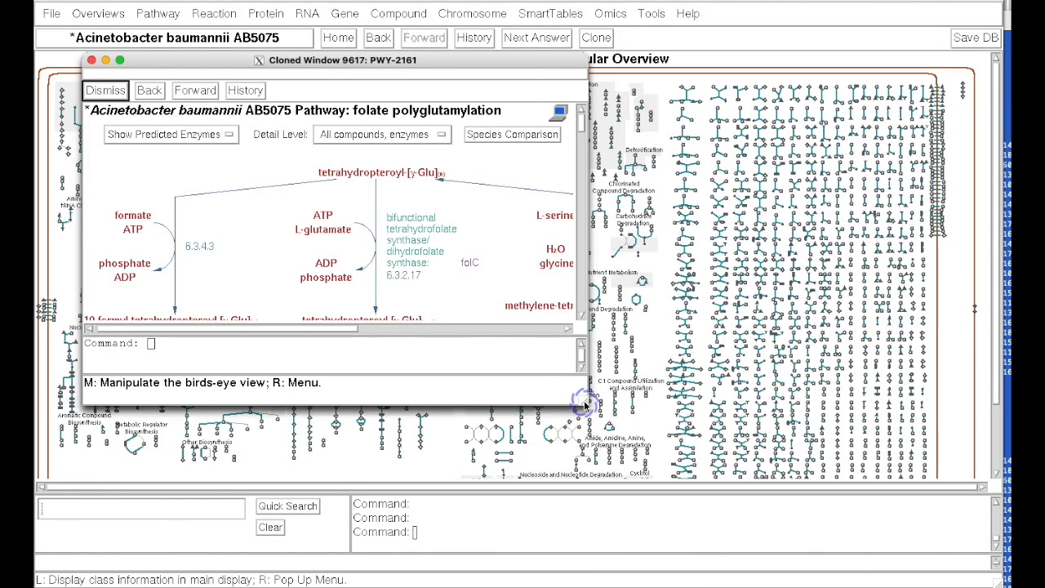
pyautogui.moveTo(583, 410); pyautogui.dragTo(791, 570)
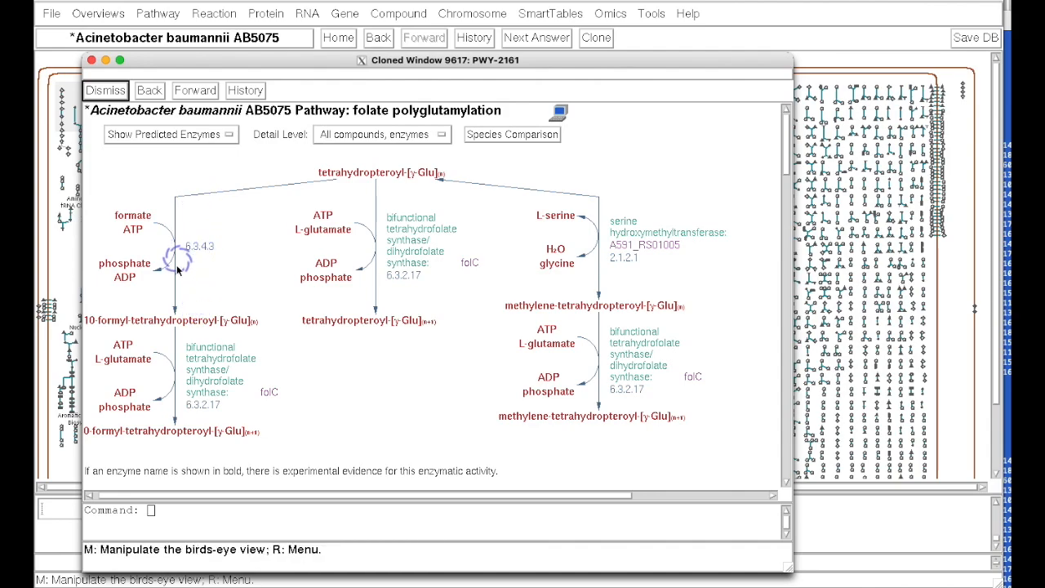
pyautogui.click(118, 95)
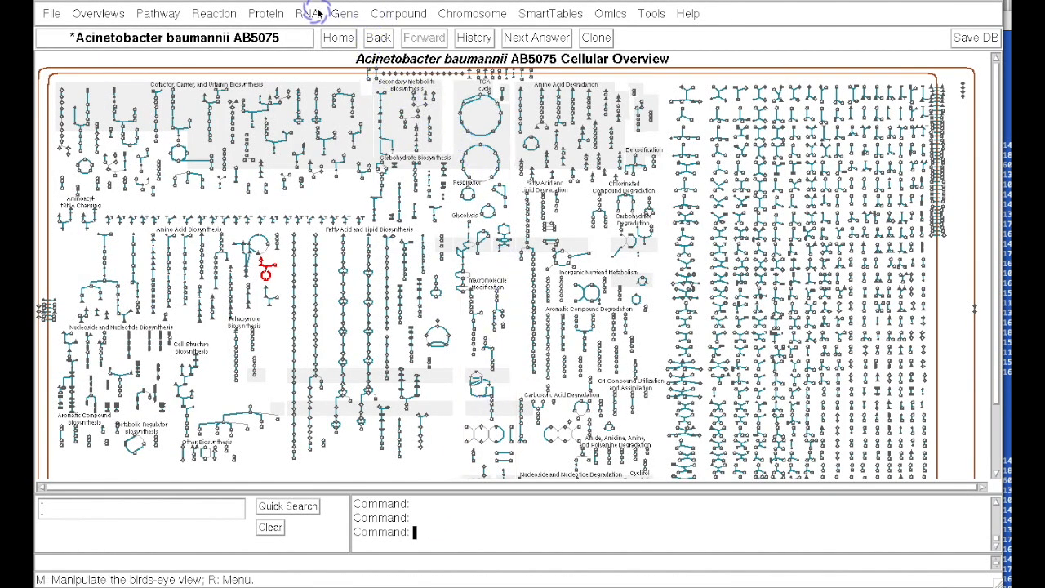
# Search for the compound L-arg by exact name and display its information page.
pyautogui.click(392, 15)
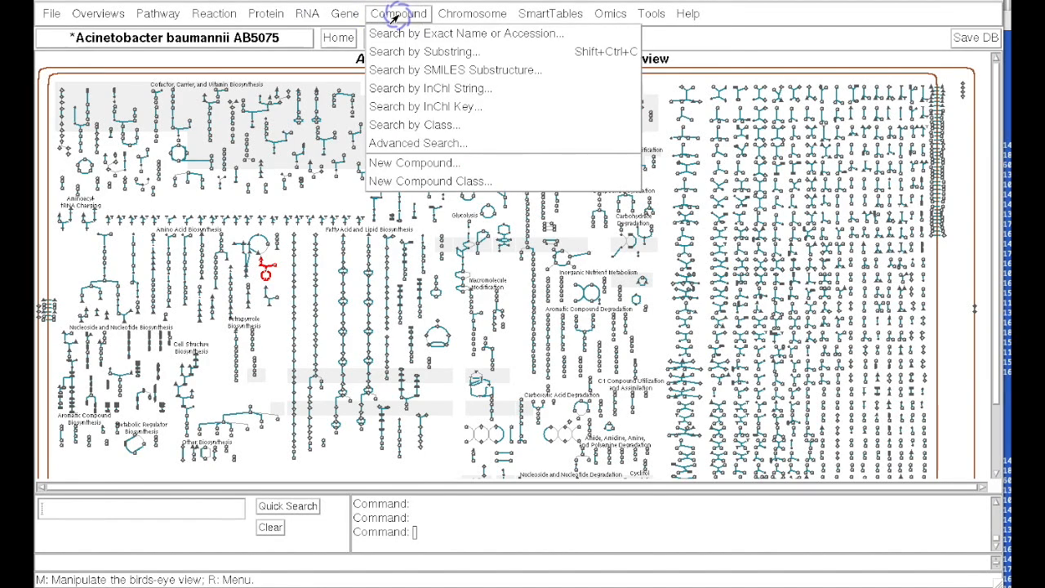
pyautogui.click(401, 33)
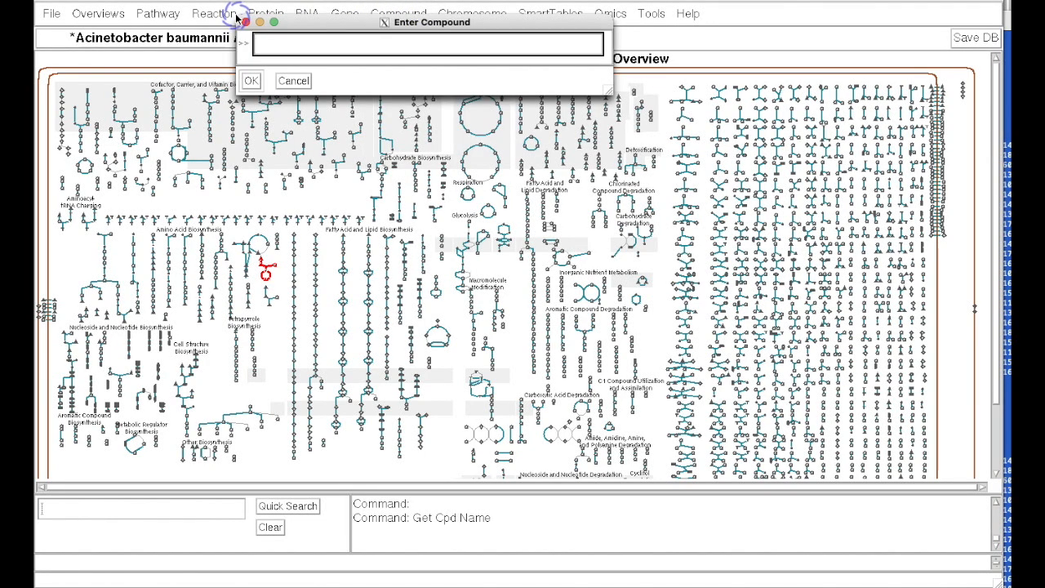
pyautogui.write('L-ar')
pyautogui.press('BackSpace')
pyautogui.press('BackSpace')
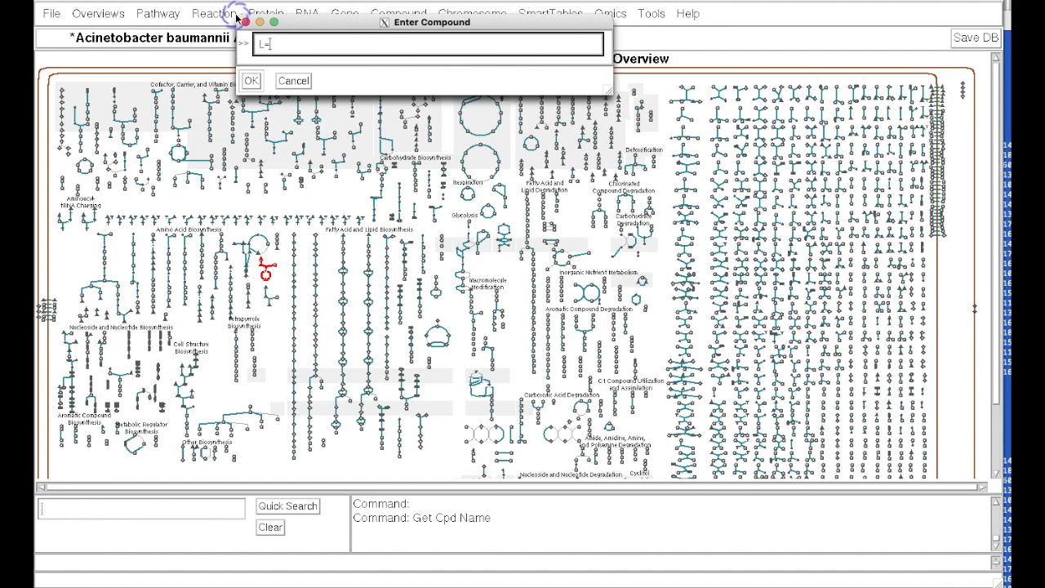
pyautogui.write('arg')
pyautogui.press('Return')
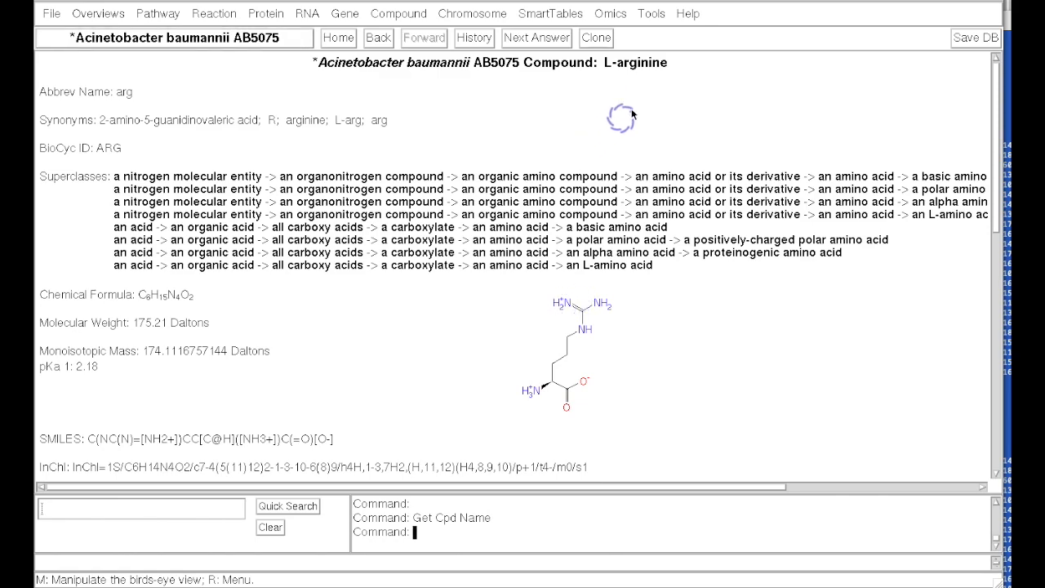
# Reopen PathoLogic for the AB5075 database and look over its database management commands.
pyautogui.click(653, 14)
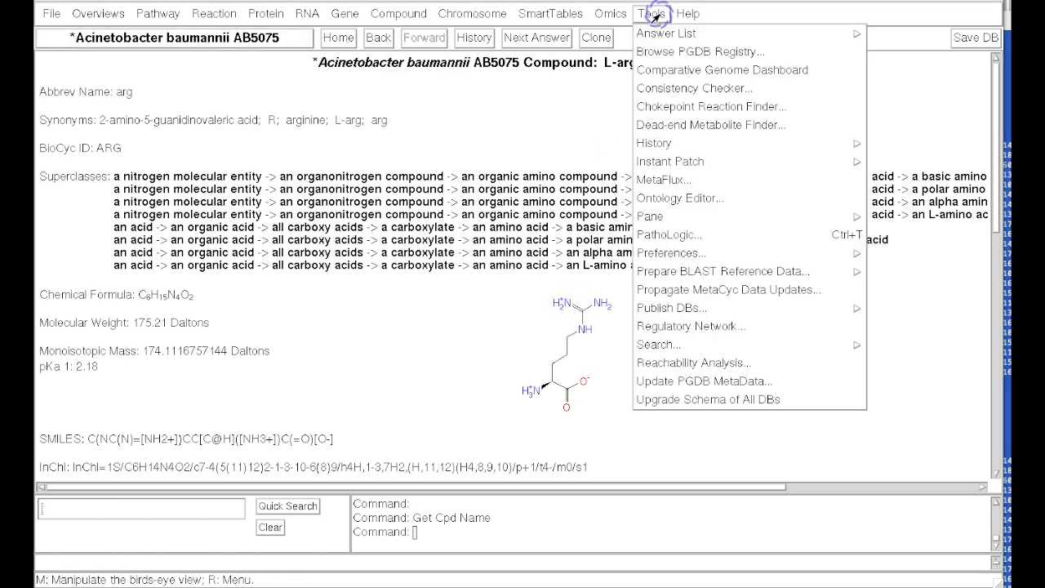
pyautogui.click(668, 235)
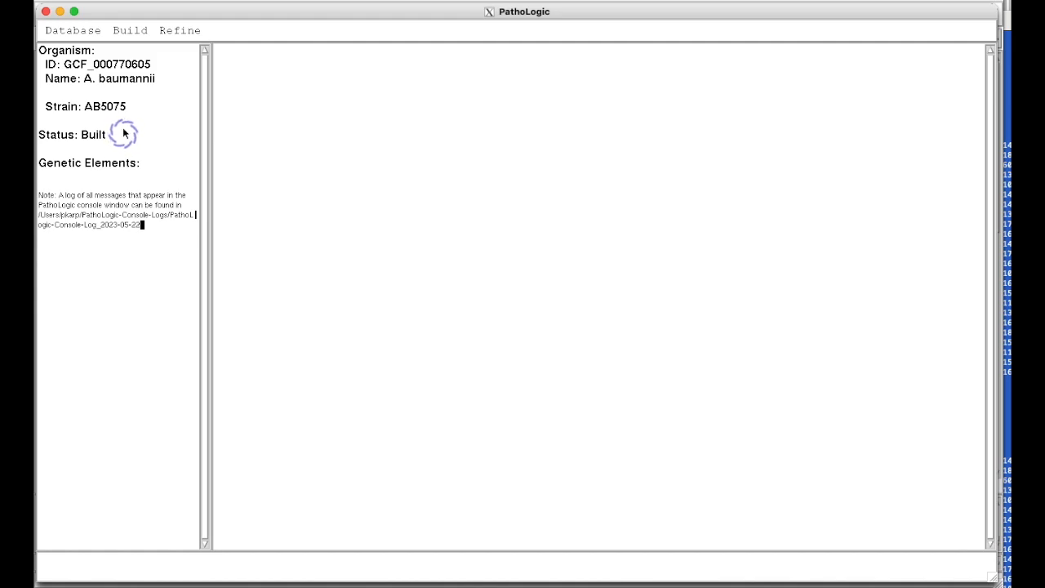
pyautogui.click(87, 30)
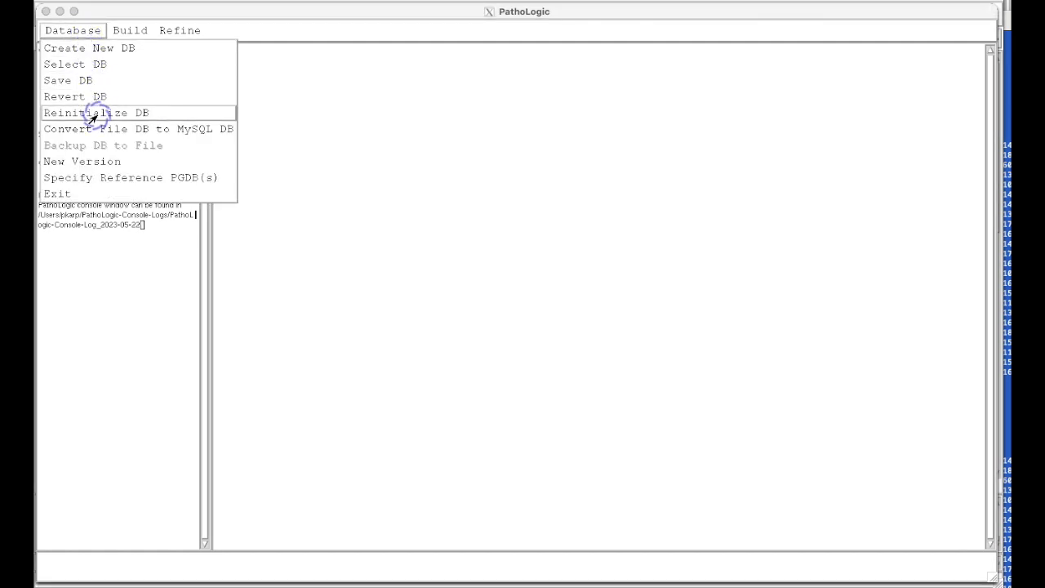
pyautogui.click(109, 263)
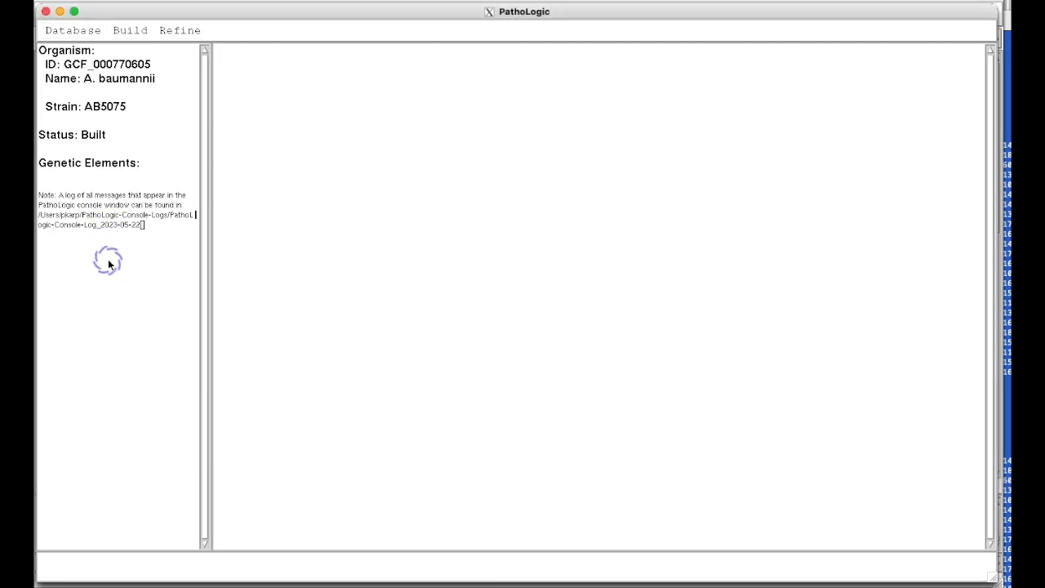
# Run Assign Probable Enzymes and mark the 5'-nucleosidase protein A591_RS00045 as a non-specific enzyme name that can't be assigned to a reaction.
pyautogui.click(181, 31)
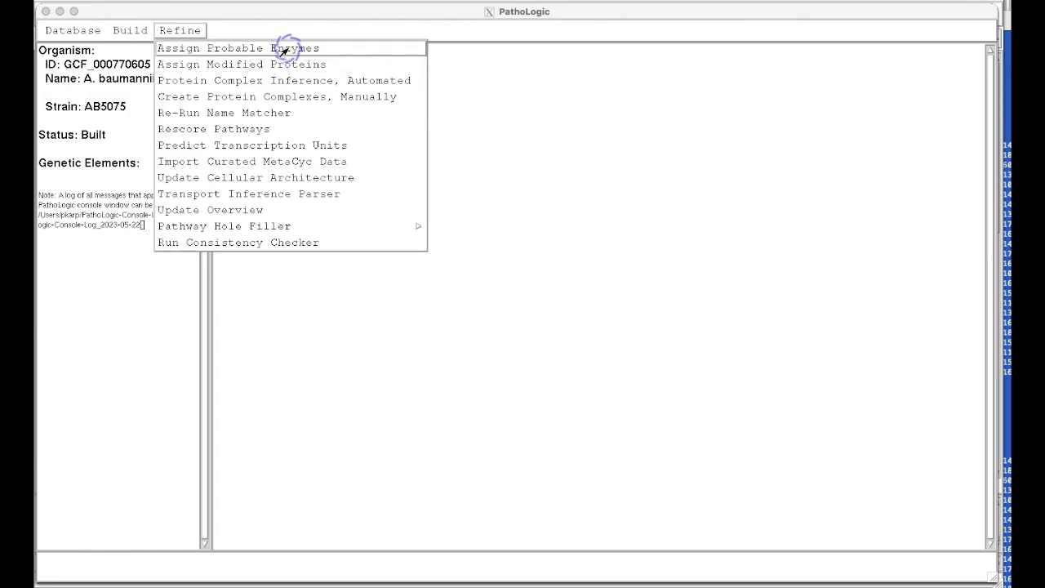
pyautogui.click(284, 50)
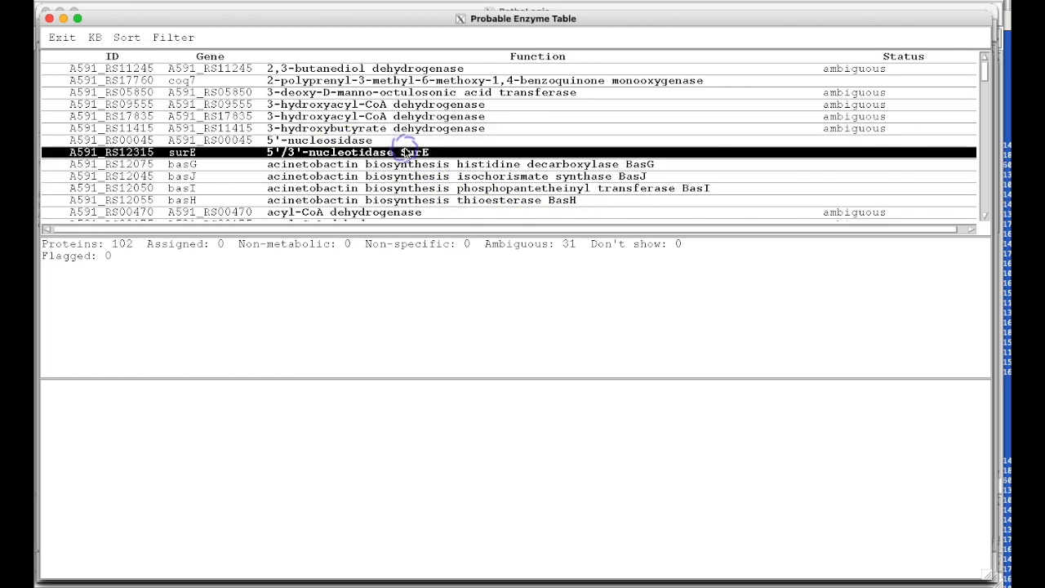
pyautogui.moveTo(423, 147)
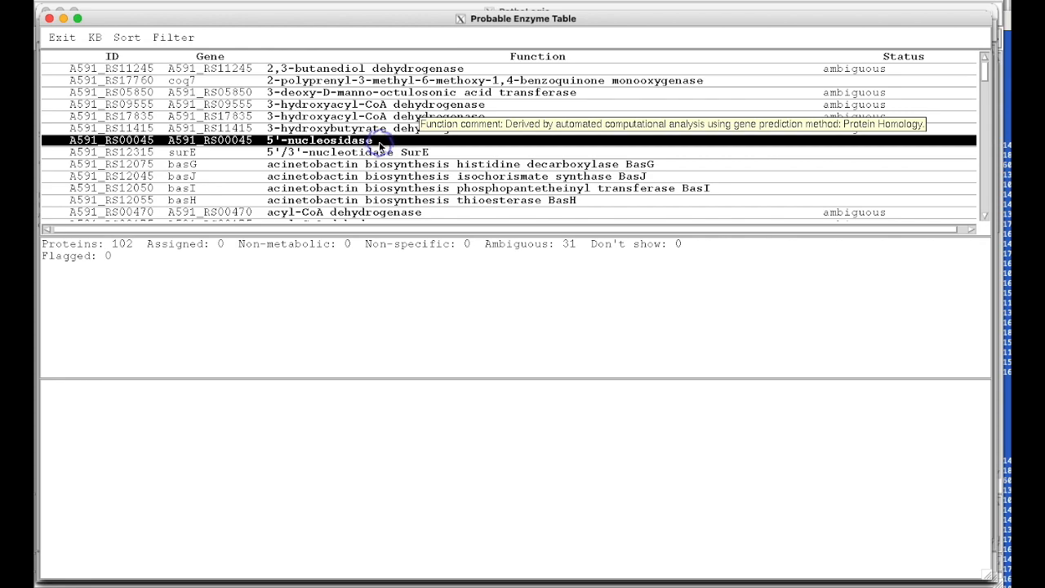
pyautogui.doubleClick(383, 142)
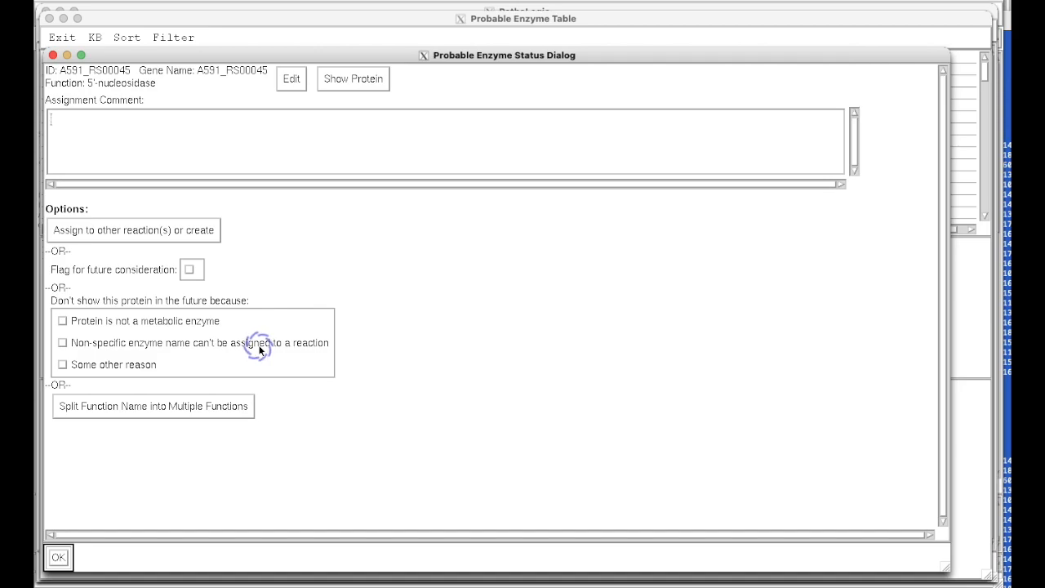
pyautogui.click(63, 344)
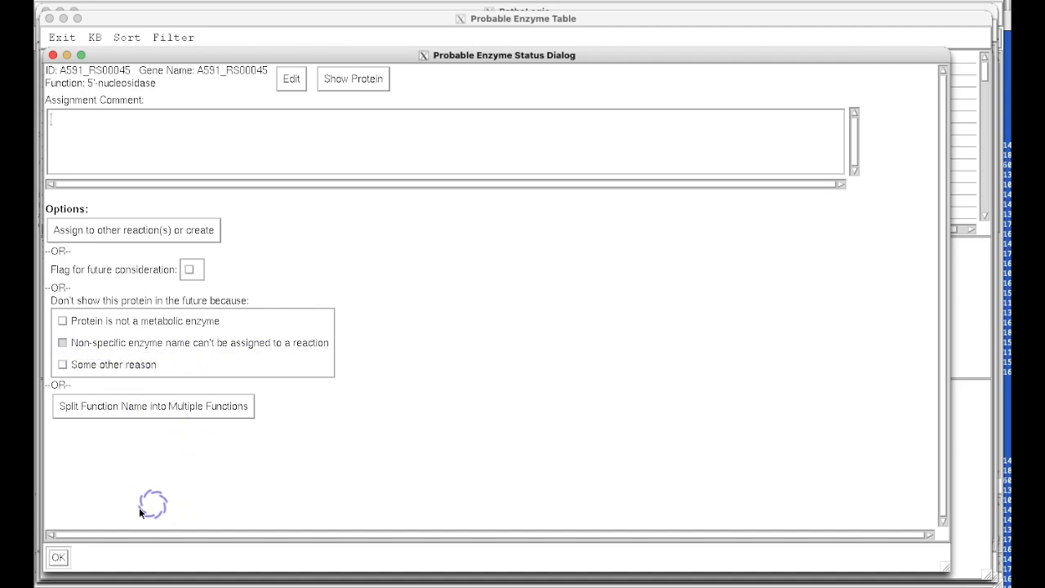
pyautogui.click(61, 558)
pyautogui.click(582, 189)
pyautogui.click(536, 152)
pyautogui.click(359, 141)
pyautogui.click(559, 235)
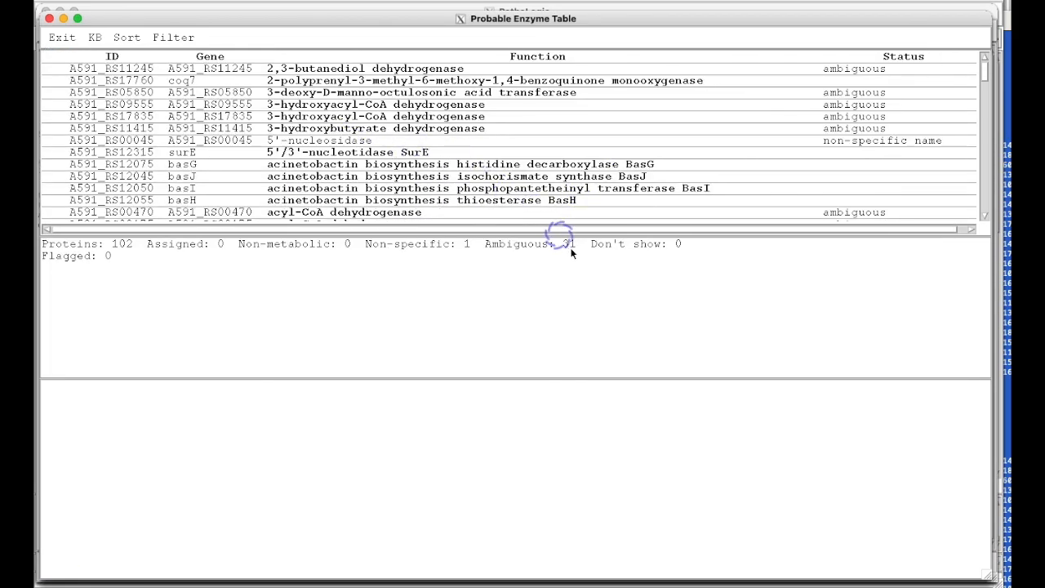
# Open the ambiguous acyl-CoA dehydrogenase entry A591_RS03175, examine its candidate reactions, and dismiss its status dialog.
pyautogui.click(984, 204)
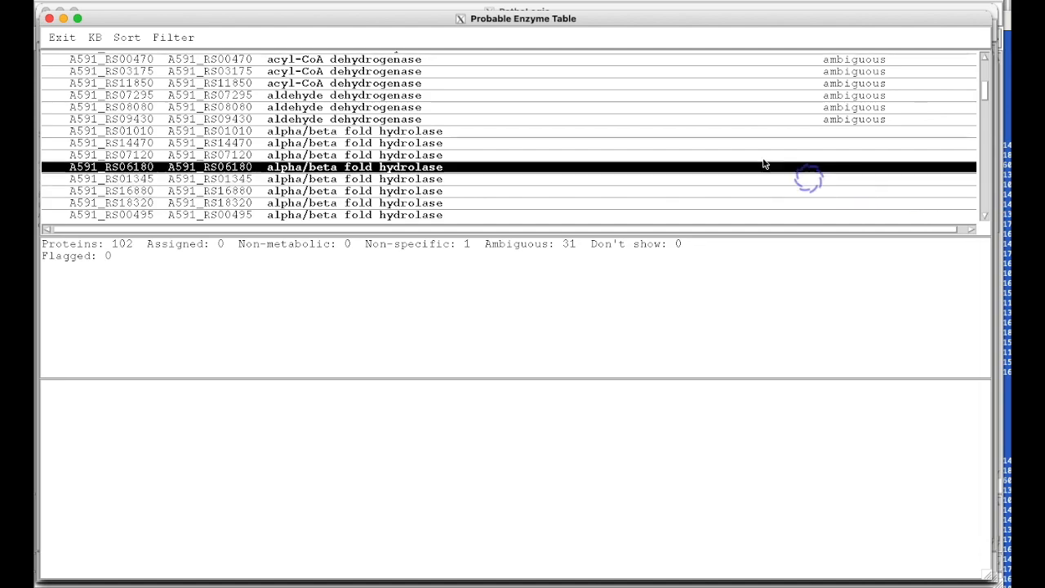
pyautogui.doubleClick(863, 72)
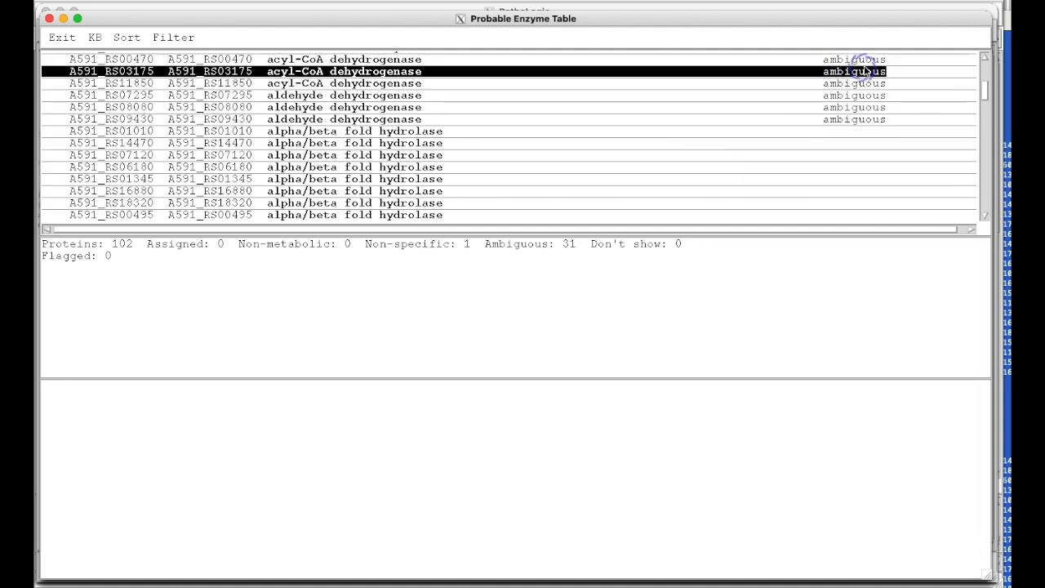
pyautogui.scroll(-3, 952, 106)
pyautogui.moveTo(953, 128); pyautogui.dragTo(947, 107)
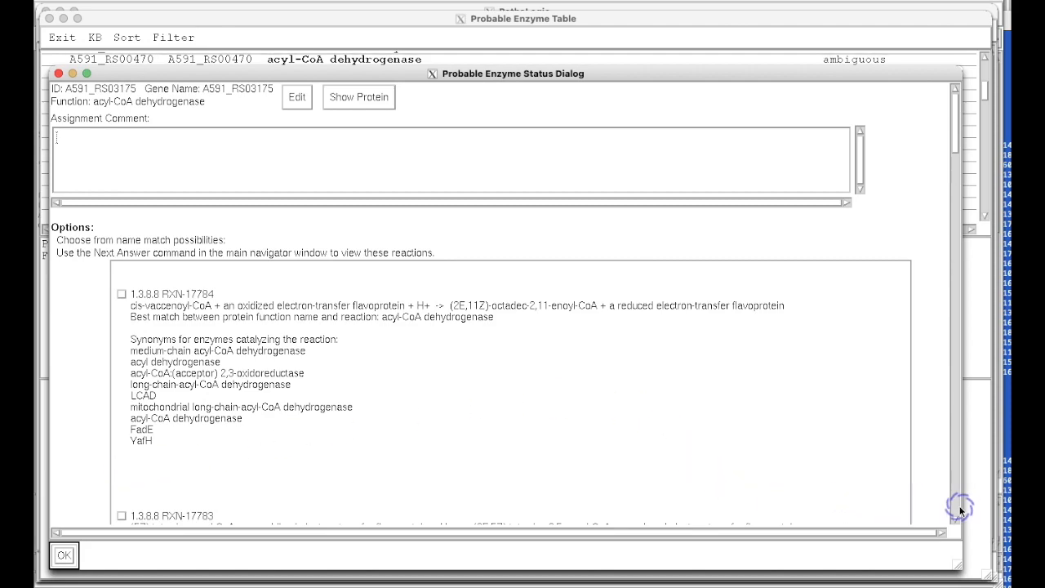
pyautogui.click(63, 555)
# Open the hemJ protoporphyrinogen oxidase entry from further down the enzyme table and examine its name-matched reactions and assignment options.
pyautogui.click(985, 204)
pyautogui.click(985, 204)
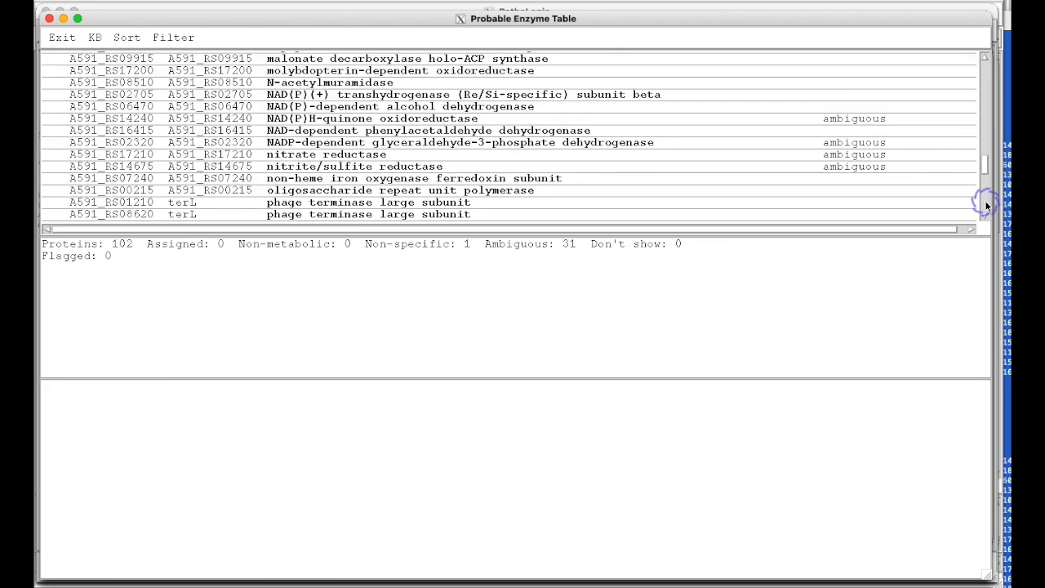
pyautogui.click(986, 204)
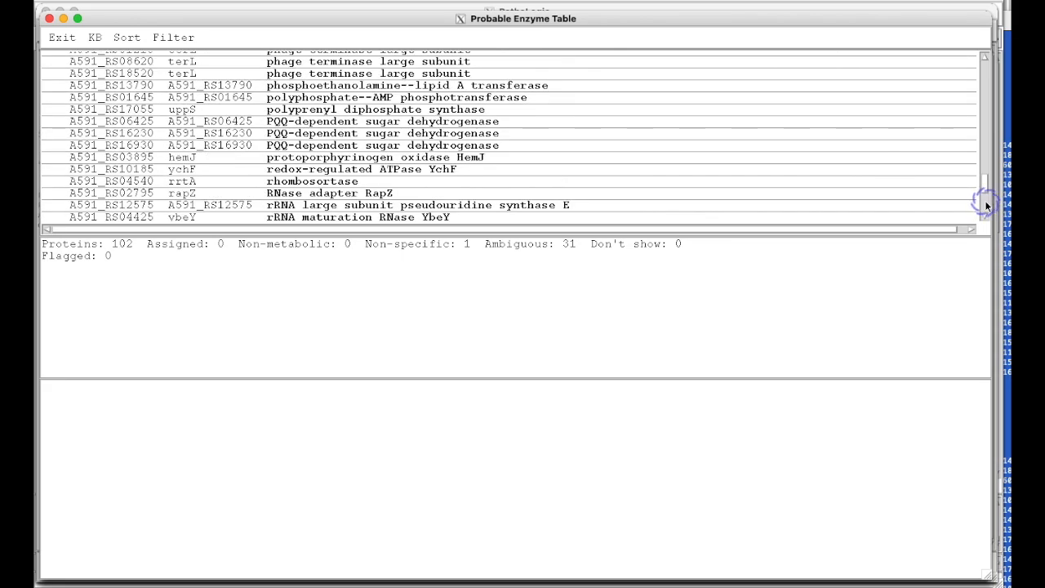
pyautogui.click(374, 161)
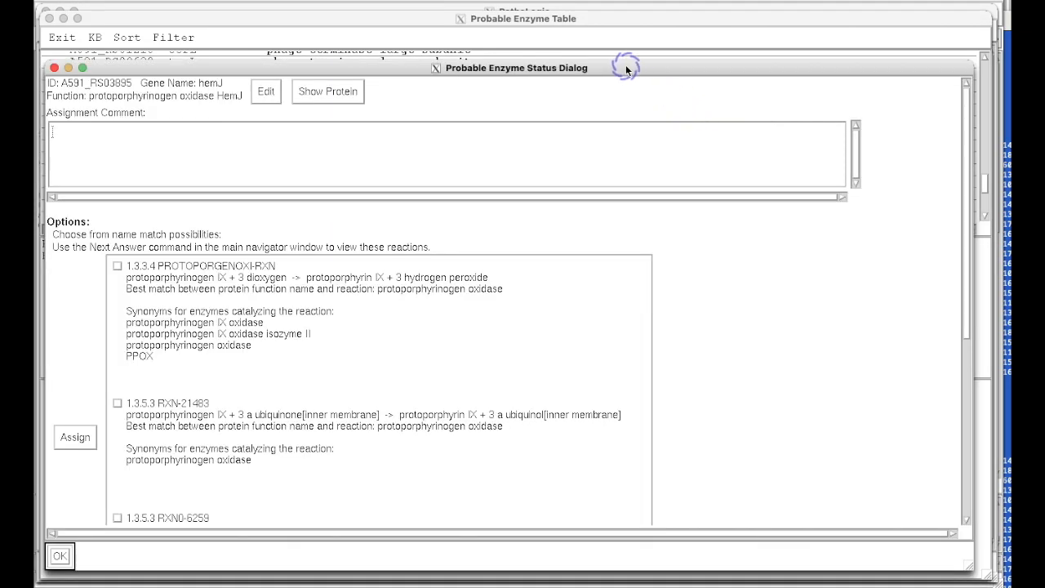
pyautogui.moveTo(626, 69); pyautogui.dragTo(632, 62)
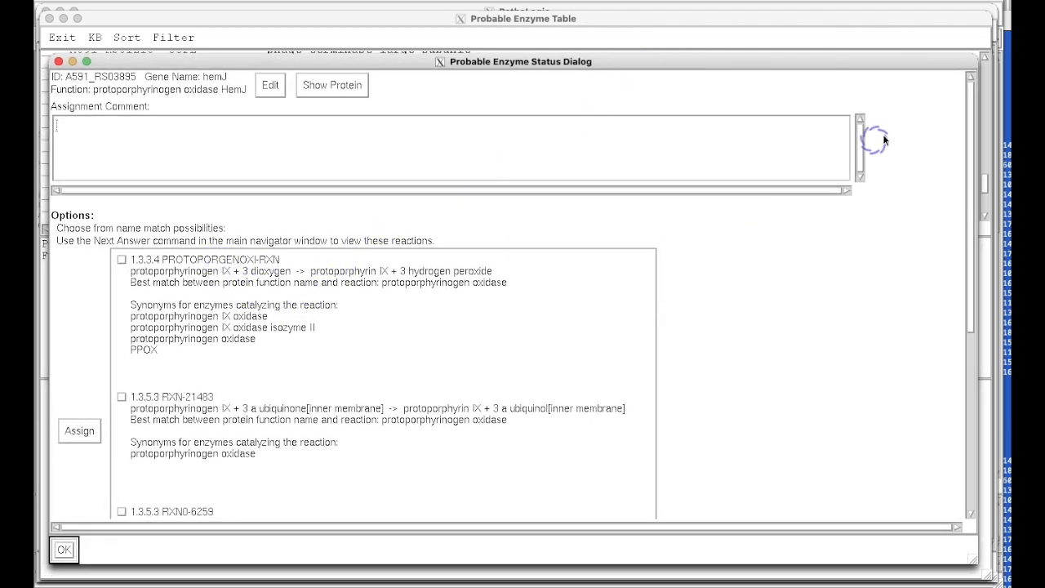
pyautogui.moveTo(968, 140); pyautogui.dragTo(865, 214)
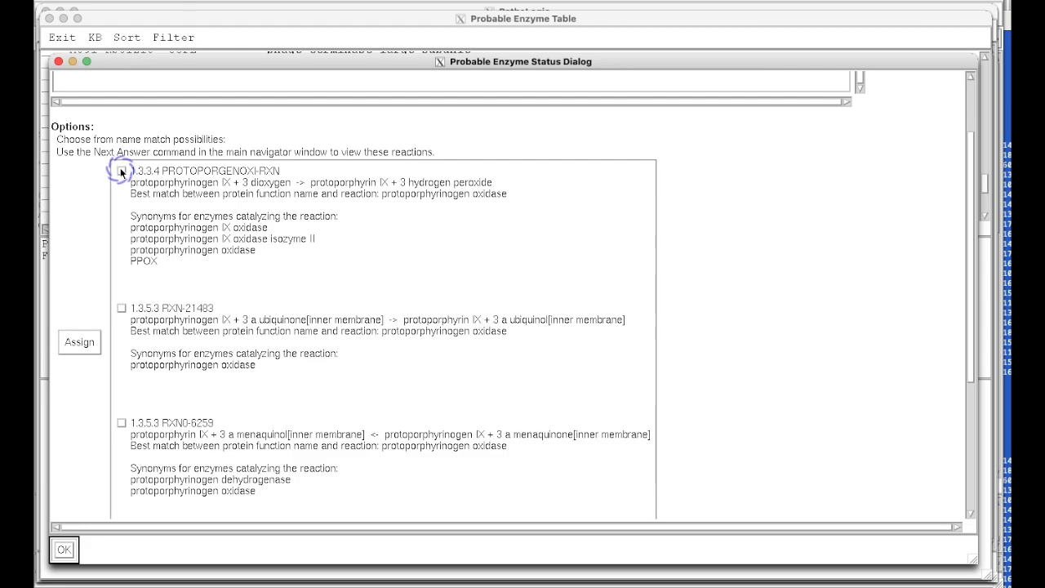
pyautogui.click(973, 495)
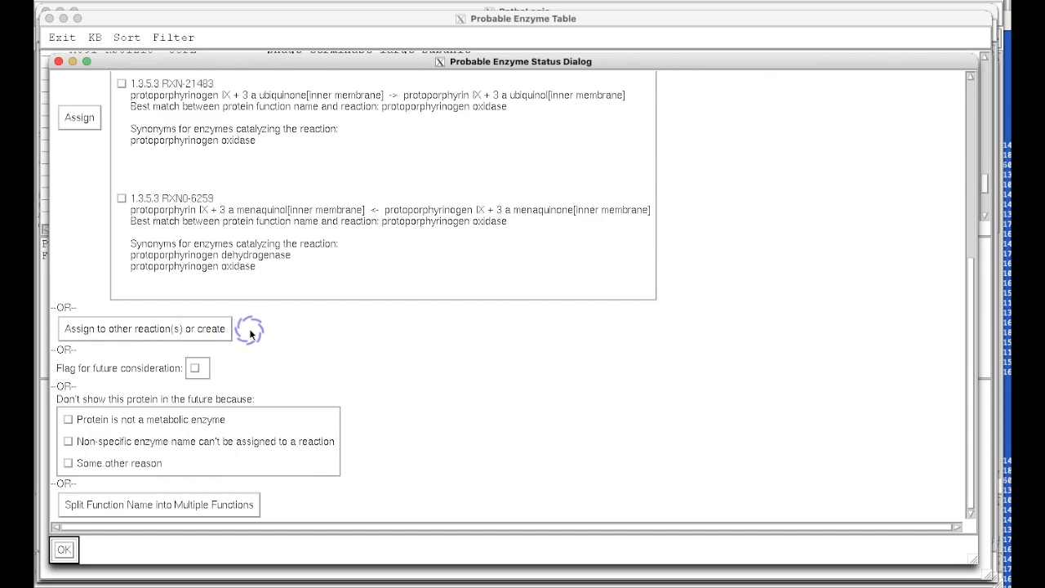
pyautogui.click(971, 84)
# Assign hemJ to reaction 1.3.3.4 PROTOPORGENOXI-RXN with the enzyme activity name shortened to protoporphyrinogen oxidase.
pyautogui.click(121, 259)
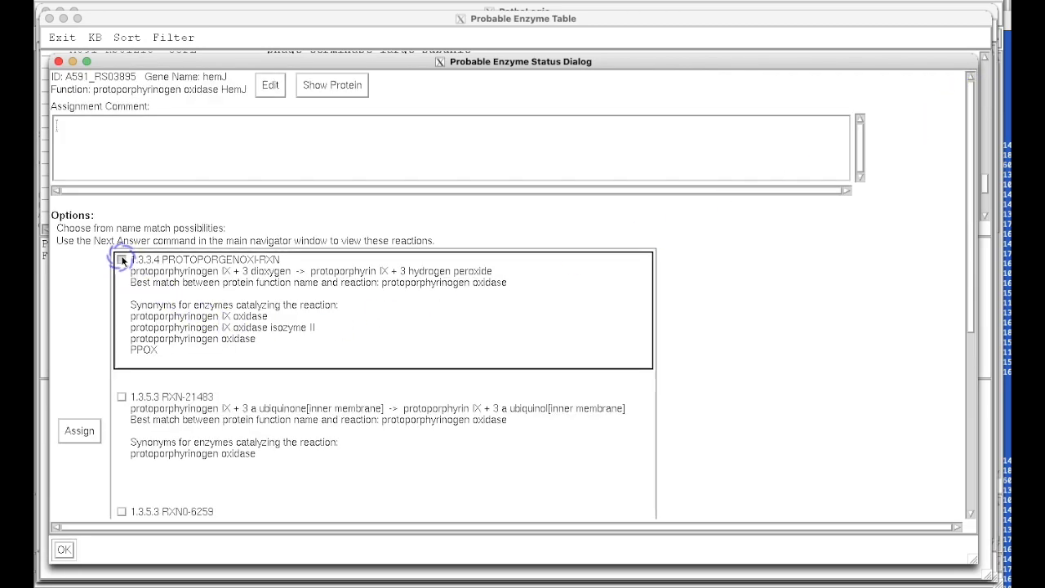
pyautogui.click(79, 431)
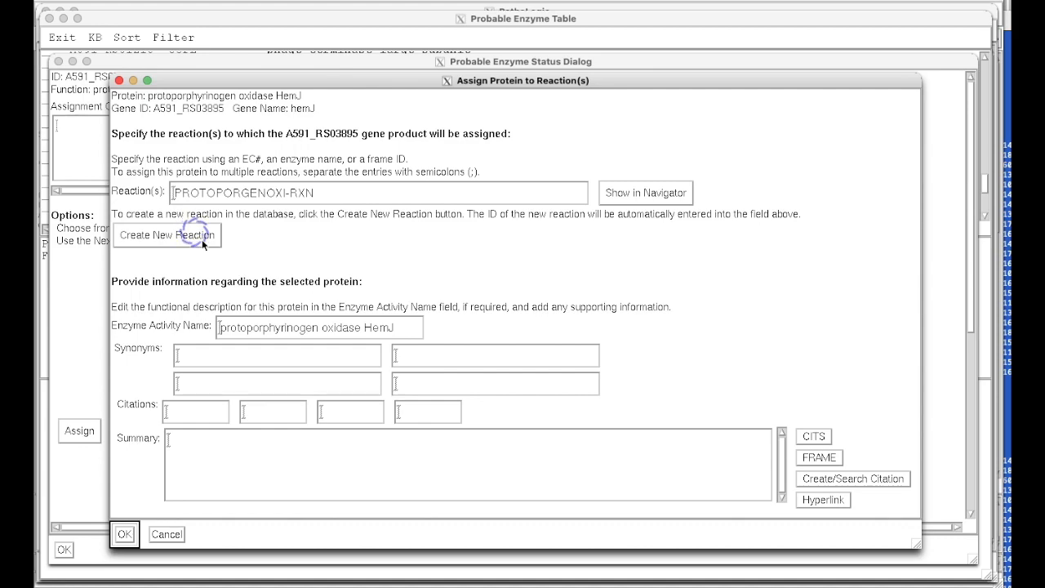
pyautogui.moveTo(252, 327); pyautogui.dragTo(363, 327)
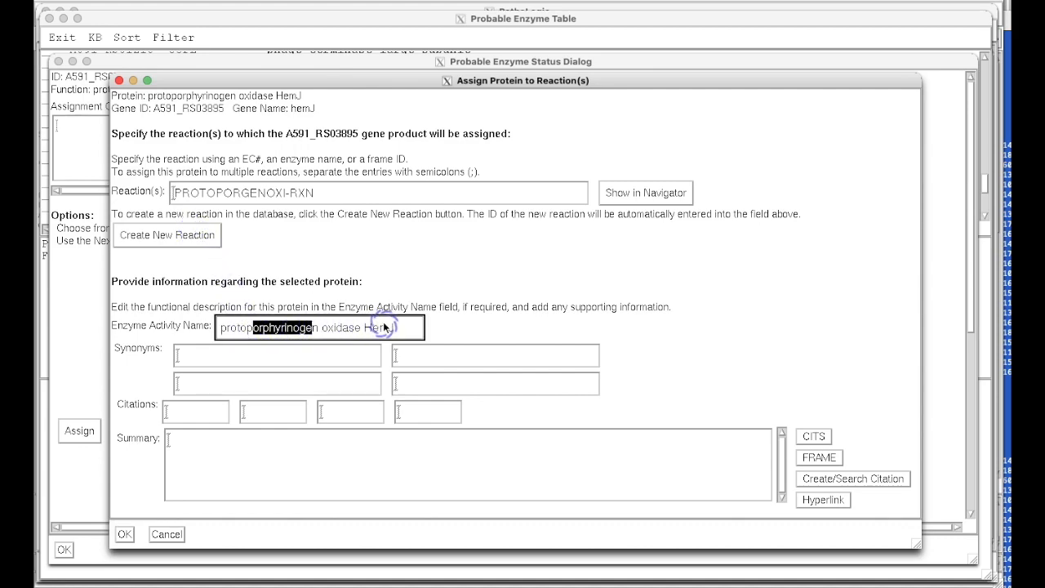
pyautogui.click(392, 328)
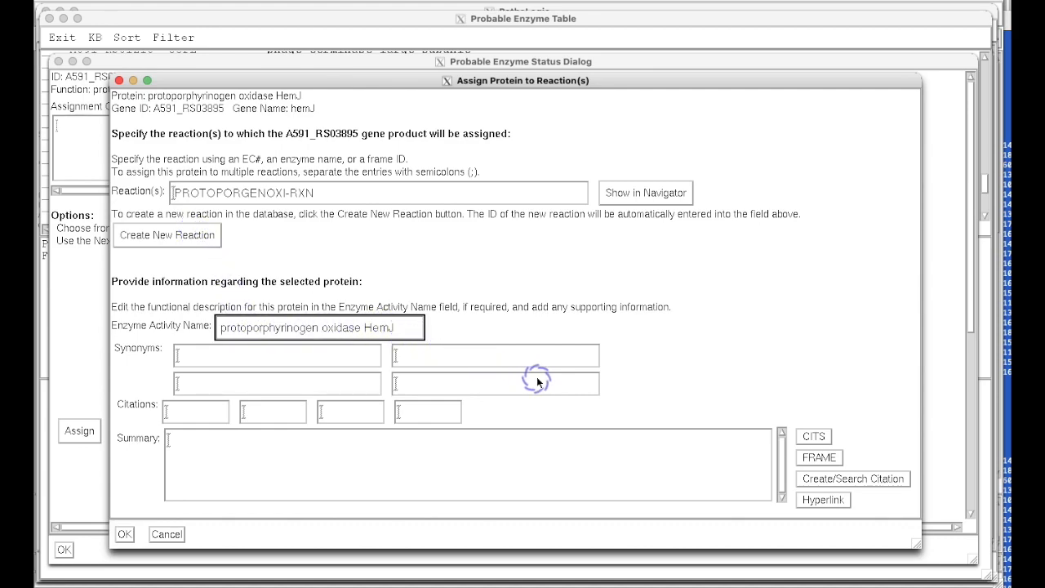
pyautogui.press('BackSpace')
pyautogui.press('BackSpace')
pyautogui.press('BackSpace')
pyautogui.press('BackSpace')
pyautogui.press('BackSpace')
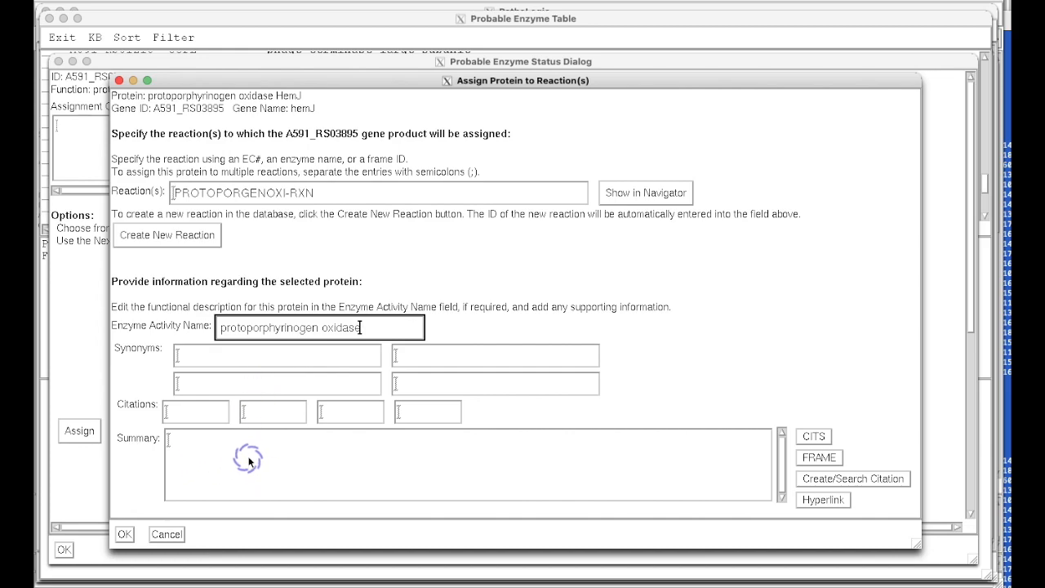
pyautogui.click(124, 534)
pyautogui.click(64, 549)
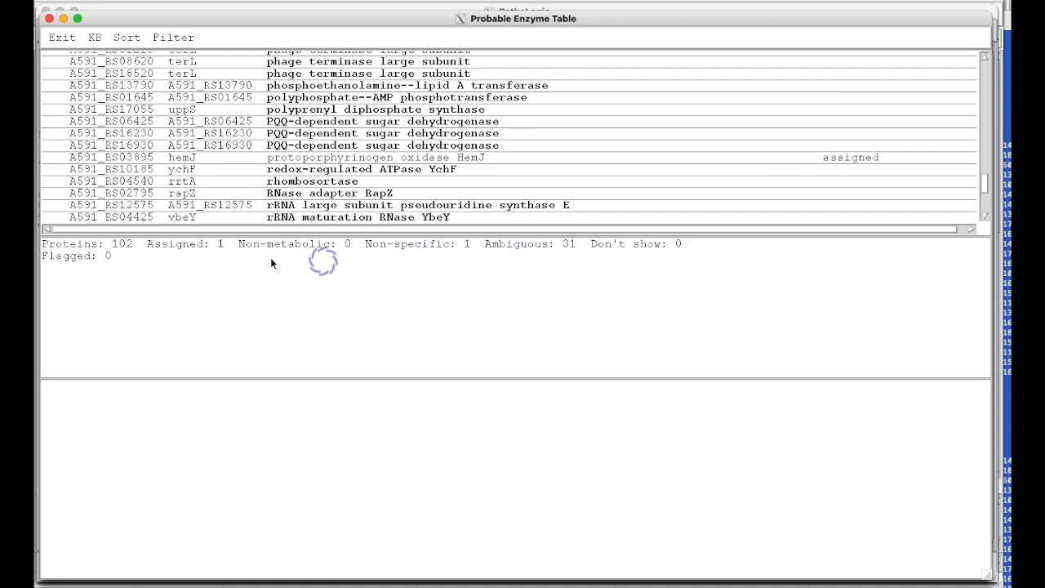
# Exit the Probable Enzyme Table and run the Transport Inference Parser, reviewing its batch-mode session for new transporters.
pyautogui.click(119, 133)
pyautogui.click(65, 37)
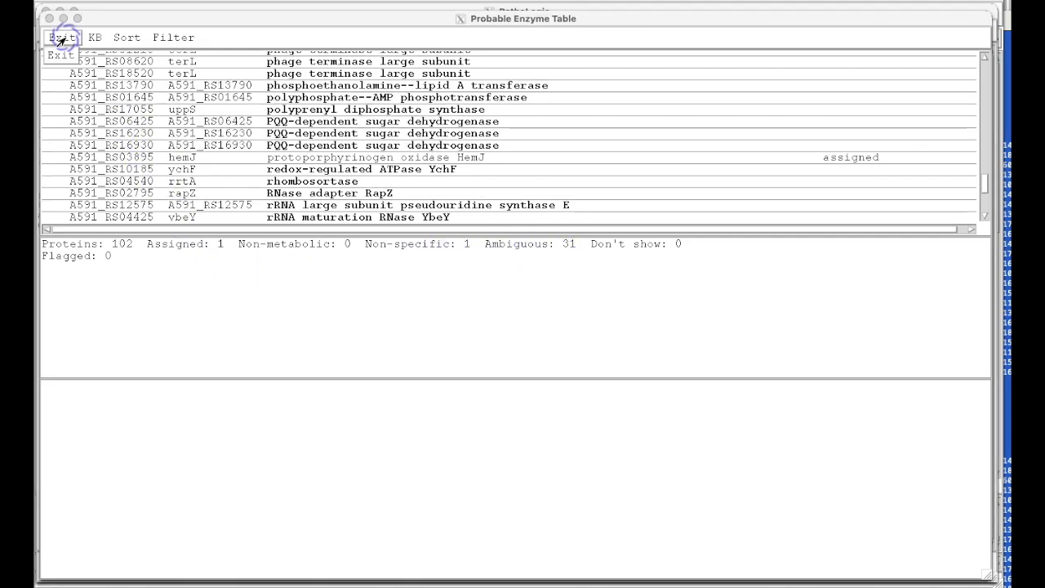
pyautogui.click(59, 62)
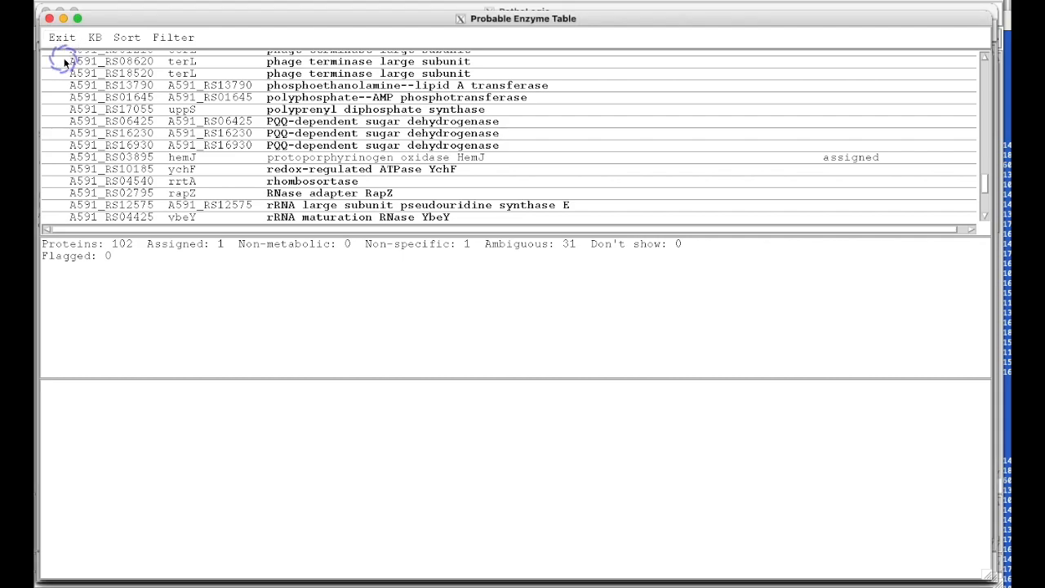
pyautogui.click(176, 31)
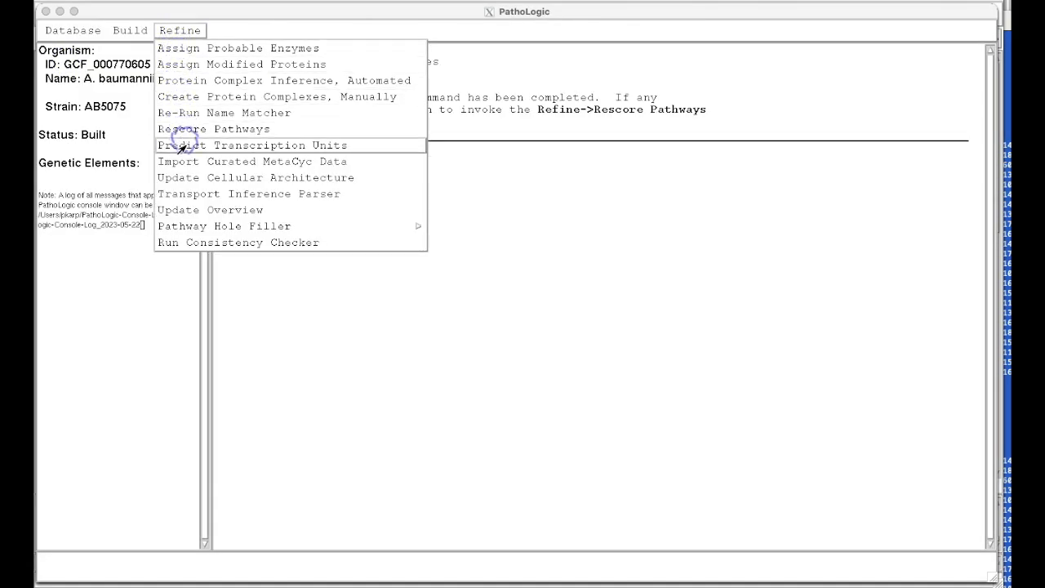
pyautogui.click(194, 197)
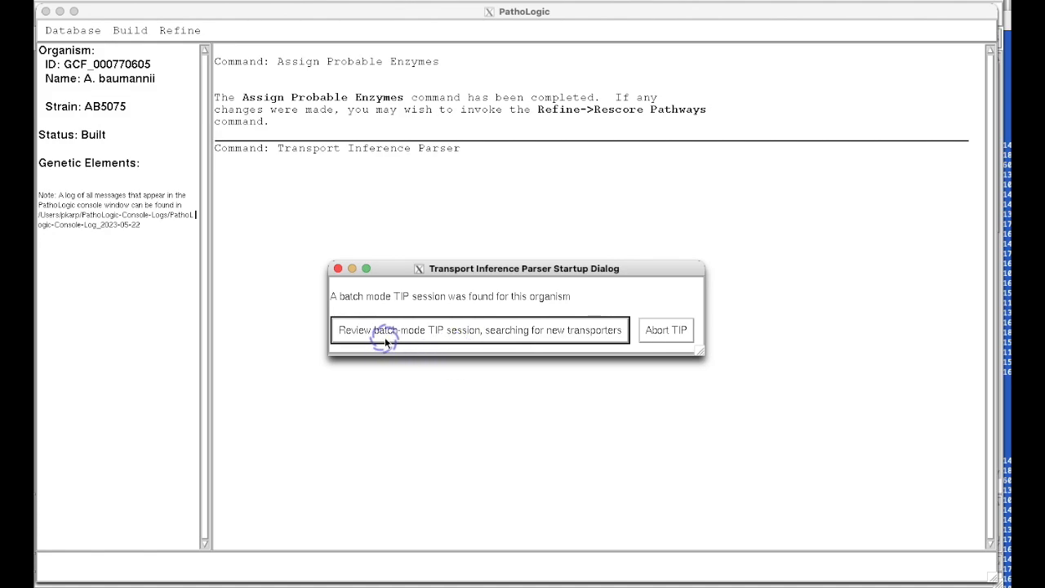
pyautogui.click(445, 330)
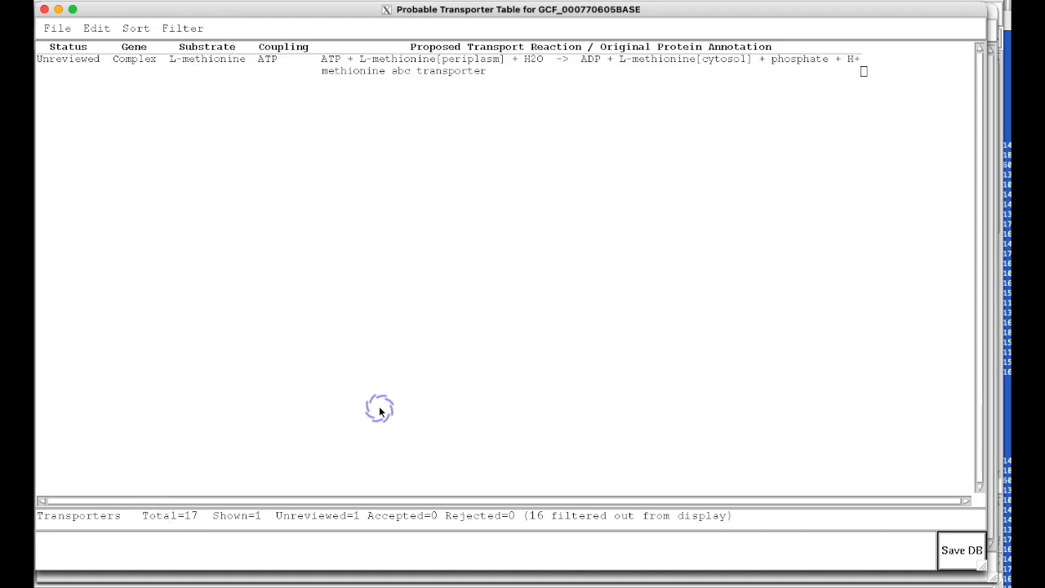
# Change the transporter table's filter to include low-probability transporters.
pyautogui.click(181, 47)
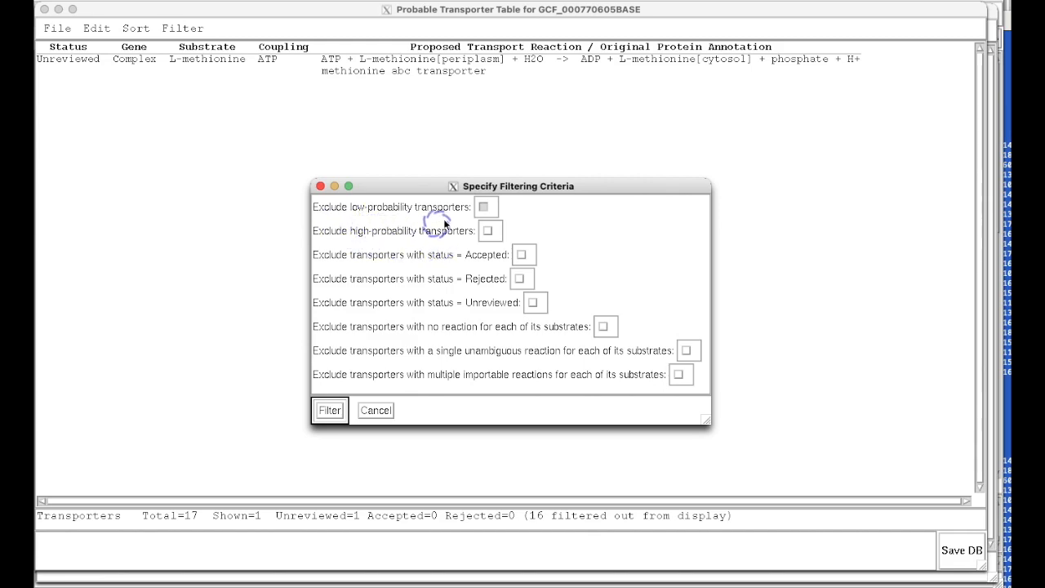
pyautogui.click(483, 207)
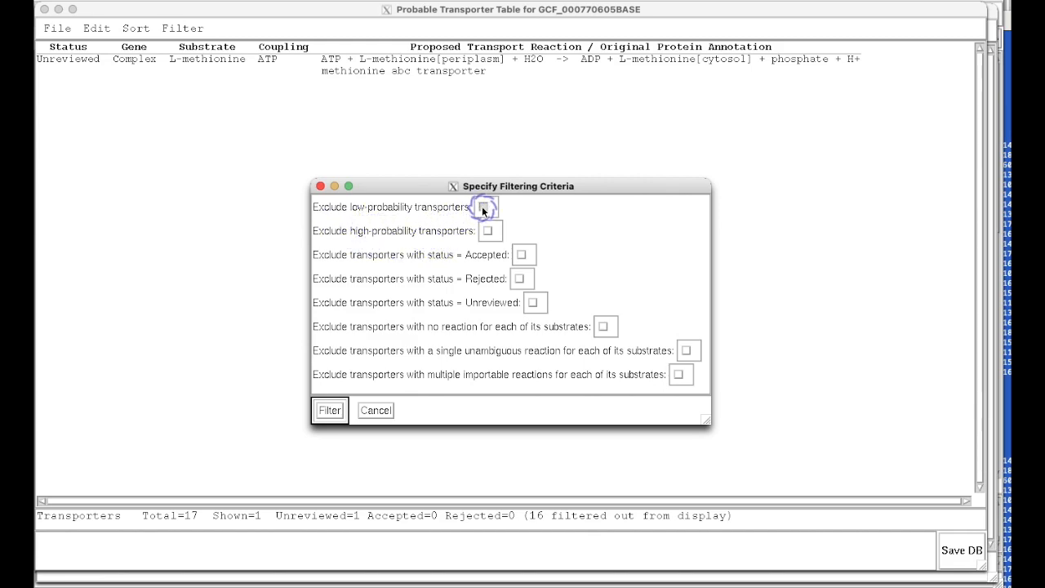
pyautogui.click(331, 410)
pyautogui.click(331, 413)
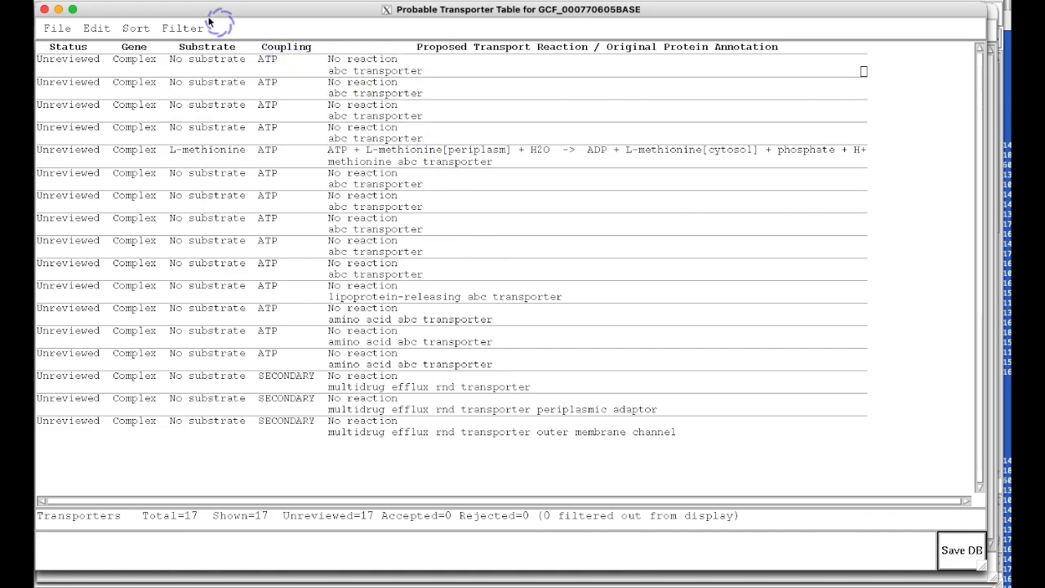
# Filter the transporter table to exclude low-probability transporters again.
pyautogui.click(181, 28)
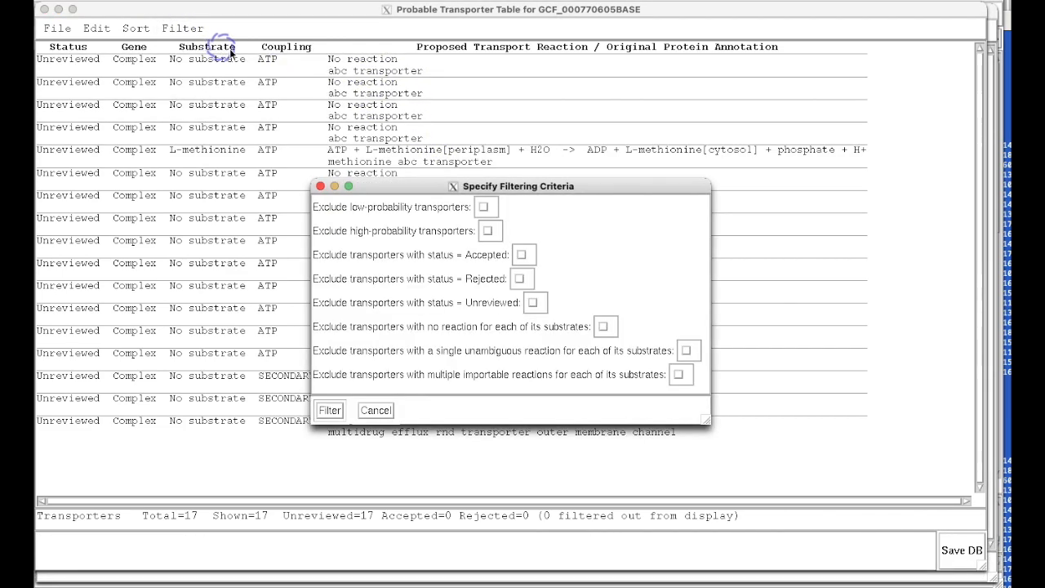
pyautogui.click(482, 210)
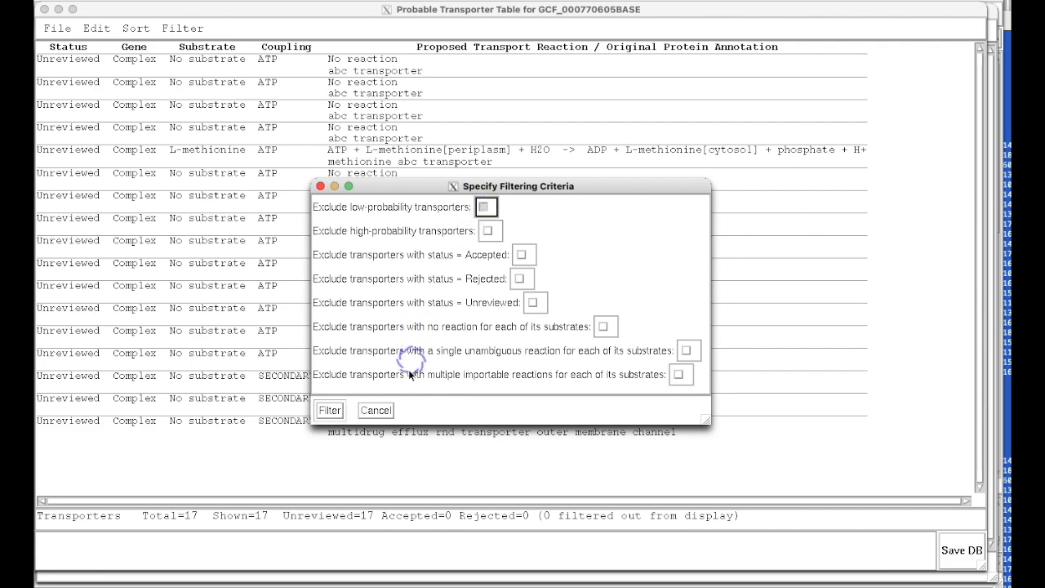
pyautogui.click(330, 413)
# Review the inferred L-methionine ABC transporter, keep its energy coupling as ATP, and accept its proposed MetaCyc reaction RXN0-4522.
pyautogui.click(208, 67)
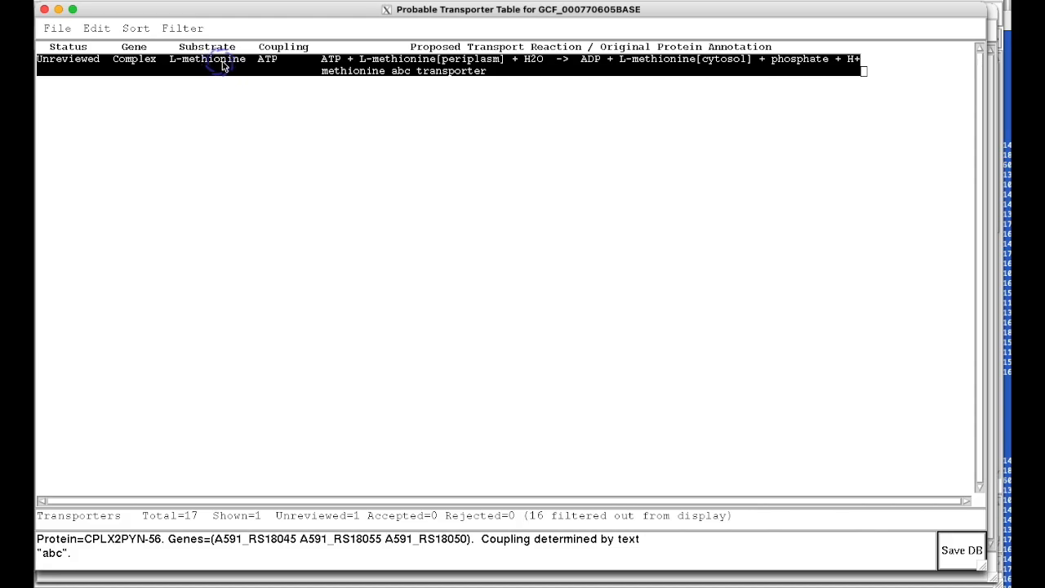
pyautogui.doubleClick(228, 66)
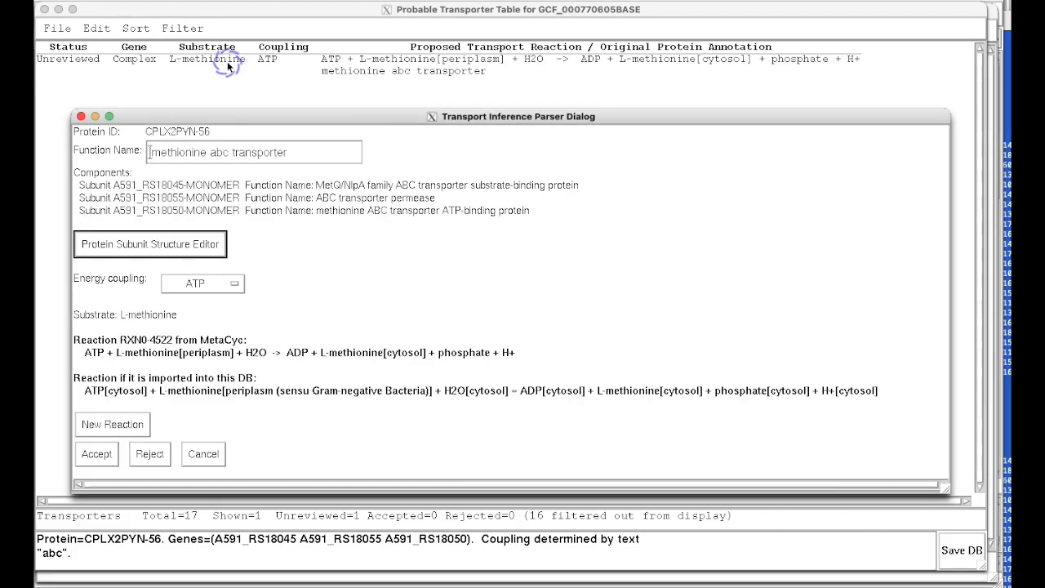
pyautogui.click(393, 122)
pyautogui.moveTo(392, 123); pyautogui.dragTo(380, 68)
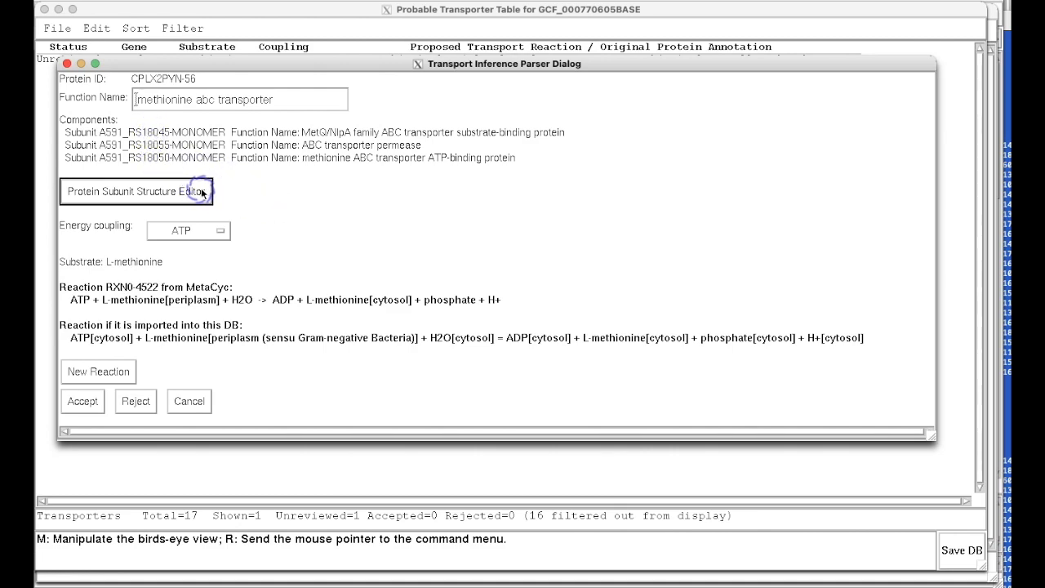
pyautogui.click(219, 231)
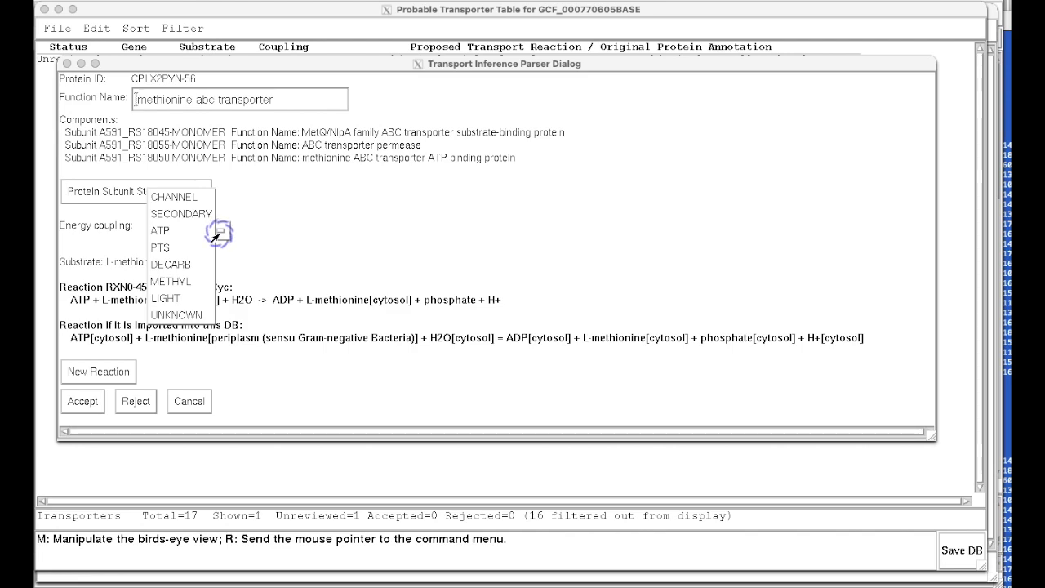
pyautogui.click(219, 234)
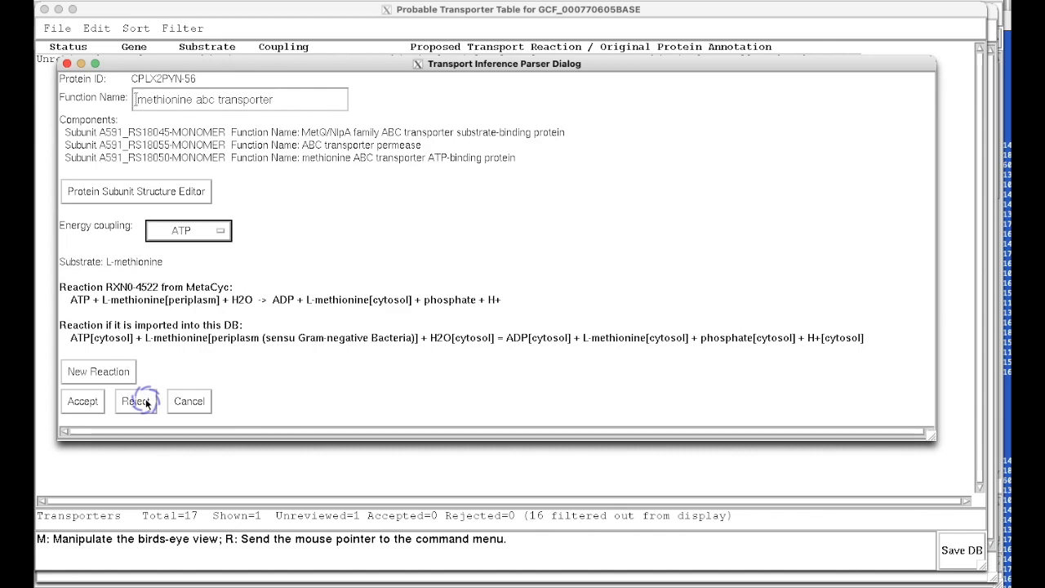
pyautogui.click(82, 400)
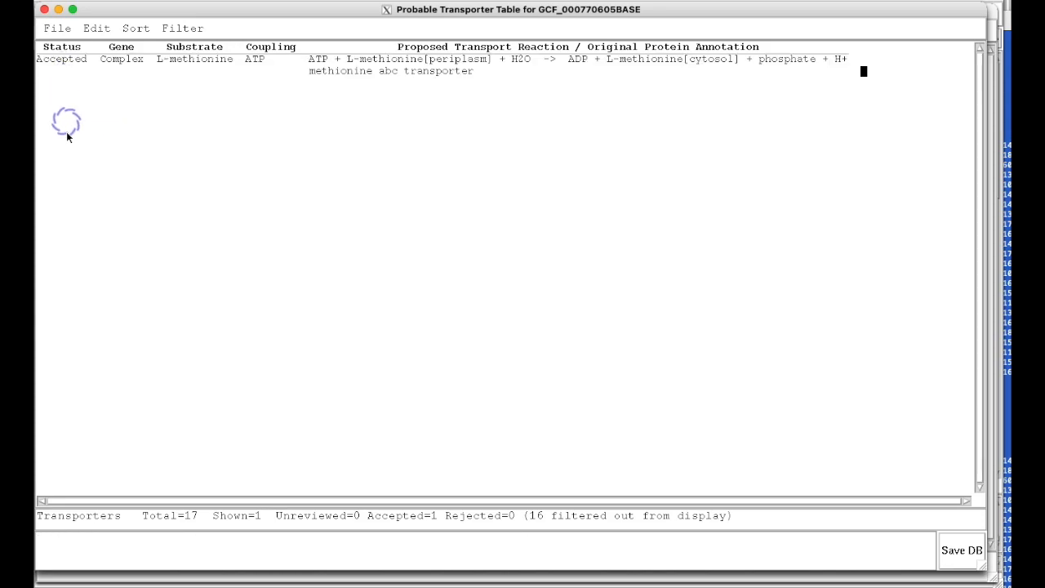
# Save the database and exit the Probable Transporter Table, leaving the remaining transporters unreviewed.
pyautogui.click(59, 30)
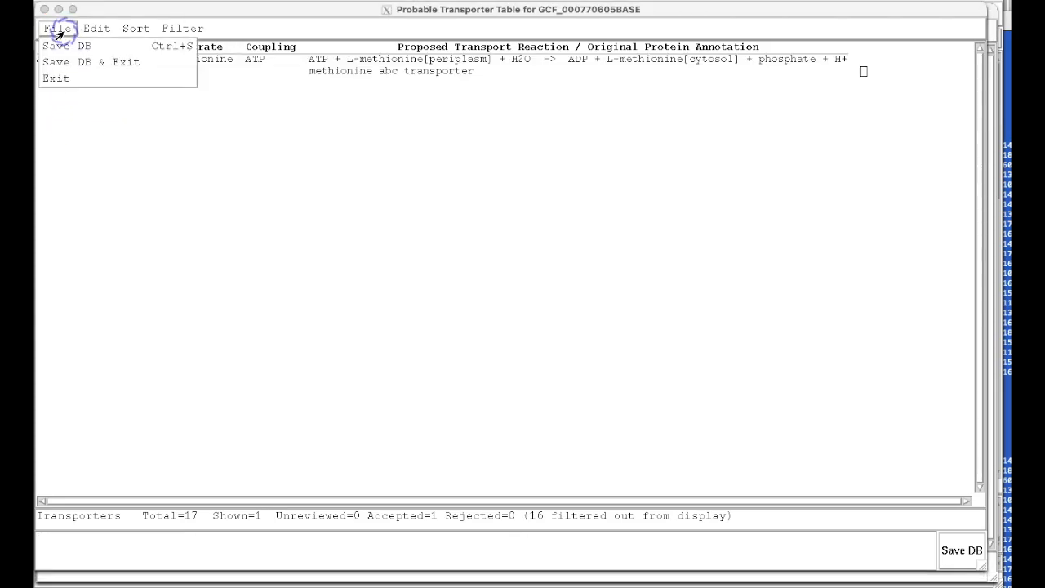
pyautogui.click(65, 64)
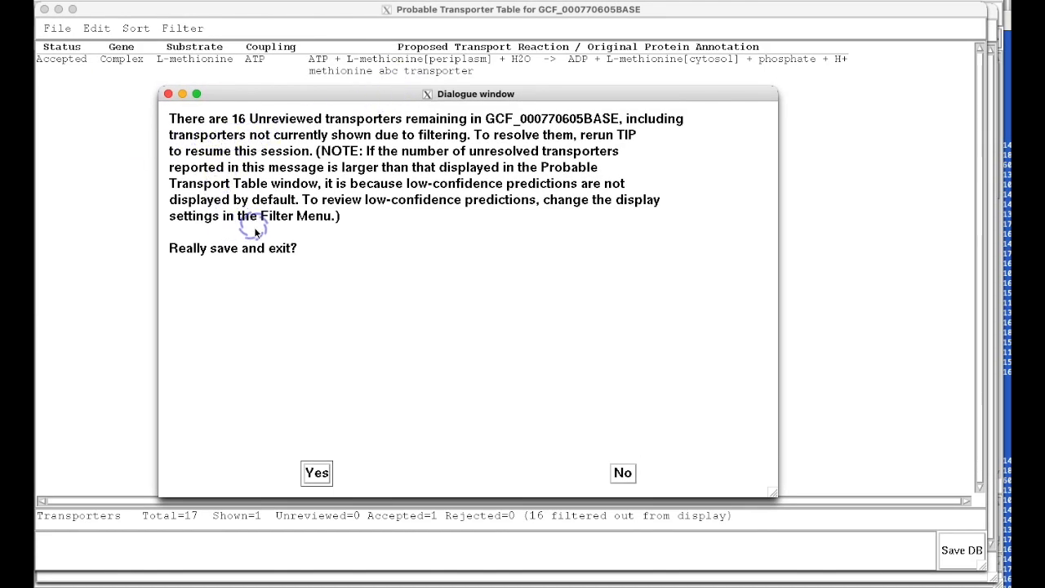
pyautogui.click(319, 475)
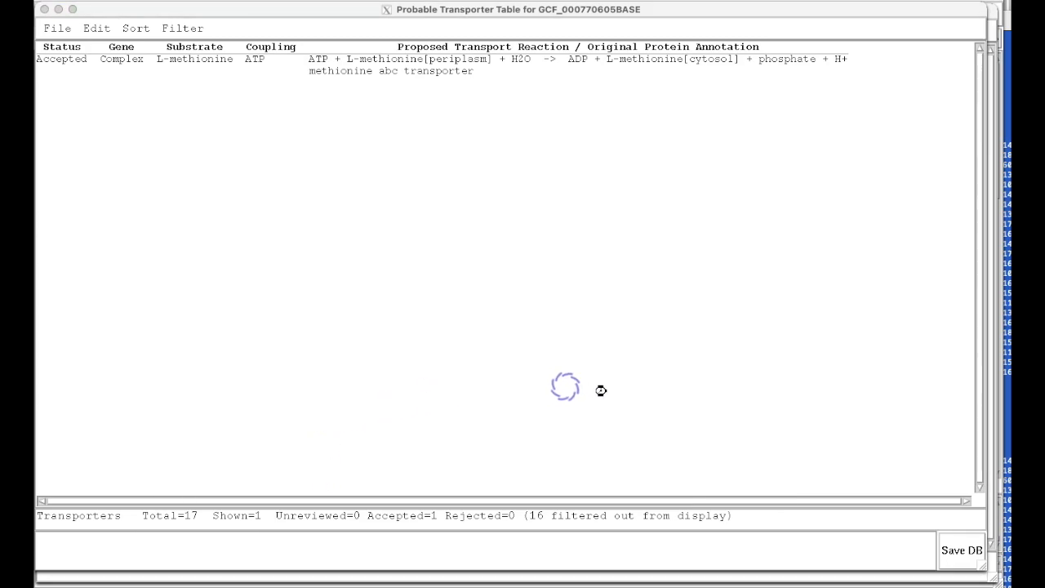
pyautogui.click(172, 33)
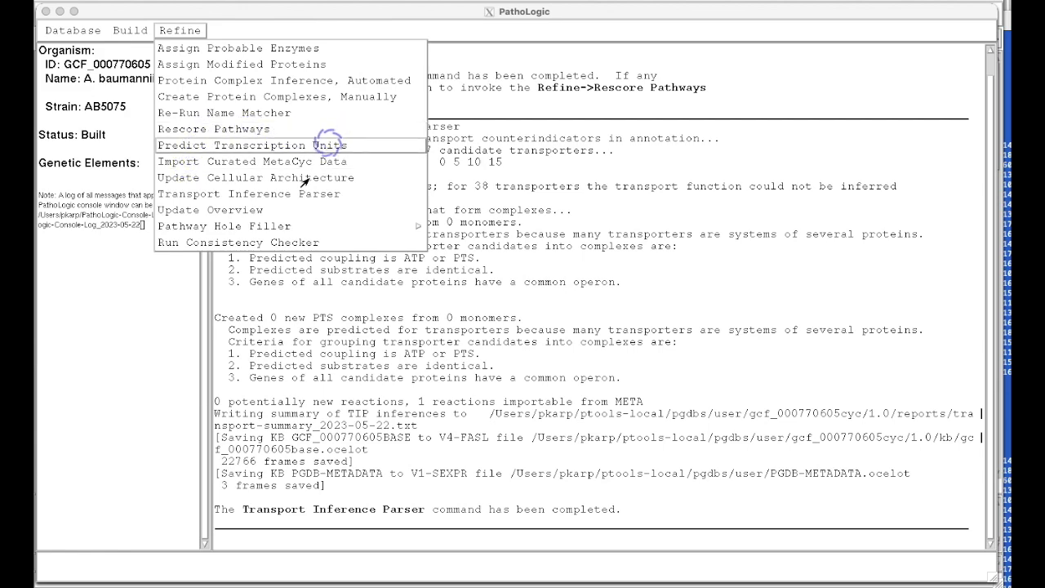
pyautogui.click(141, 406)
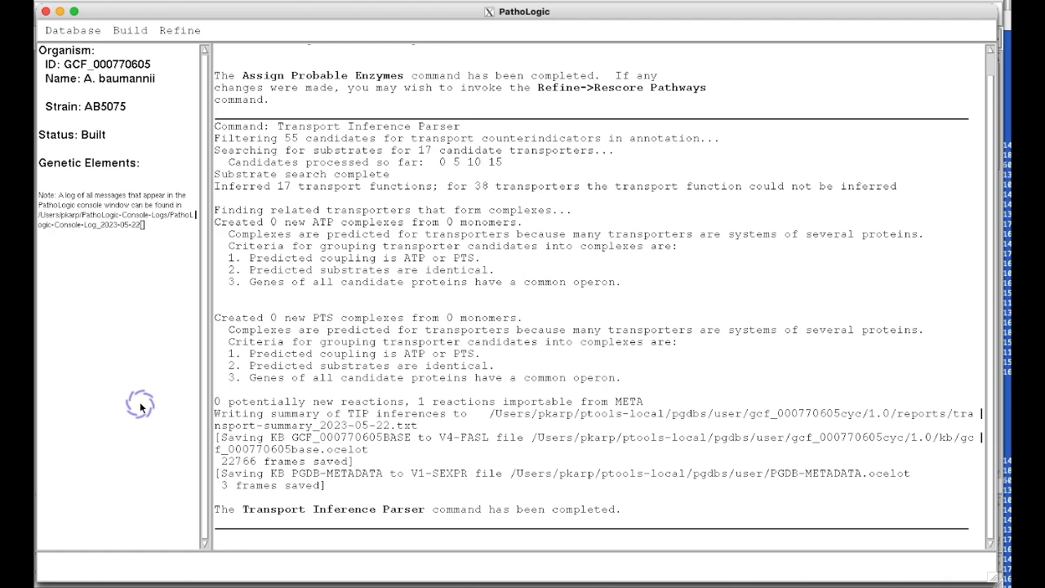
pyautogui.click(181, 31)
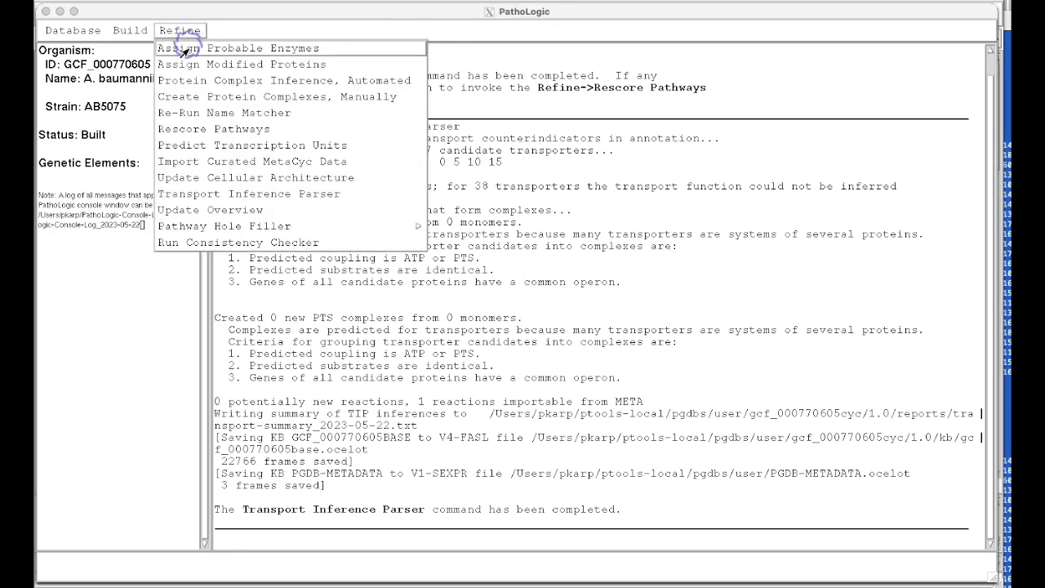